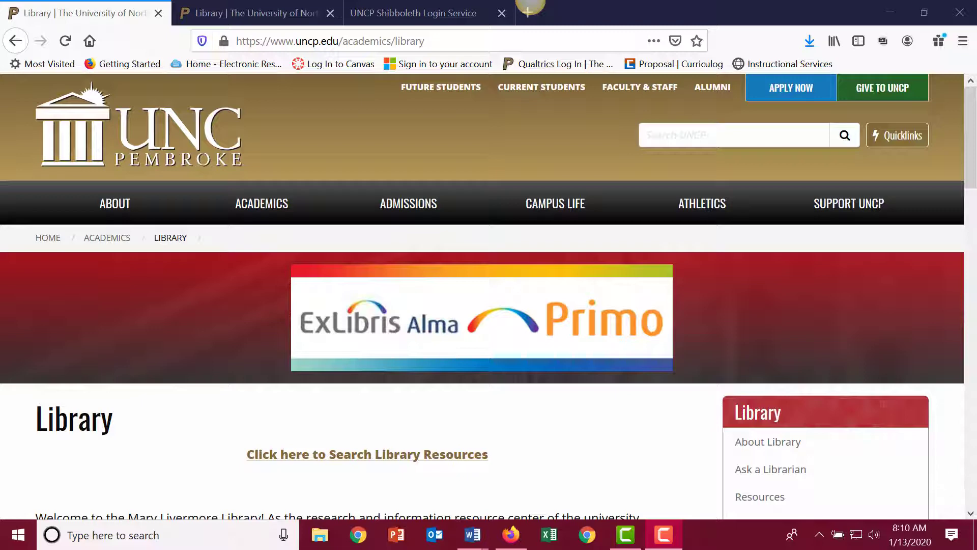
# Go to the university's Library page and open the Databases page listed under its Resources.
pyautogui.click(903, 140)
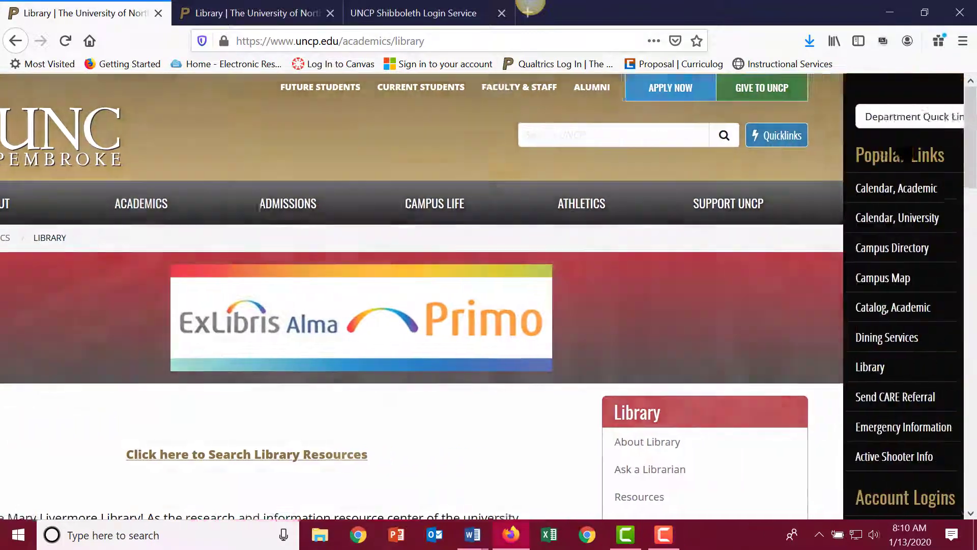
pyautogui.click(830, 373)
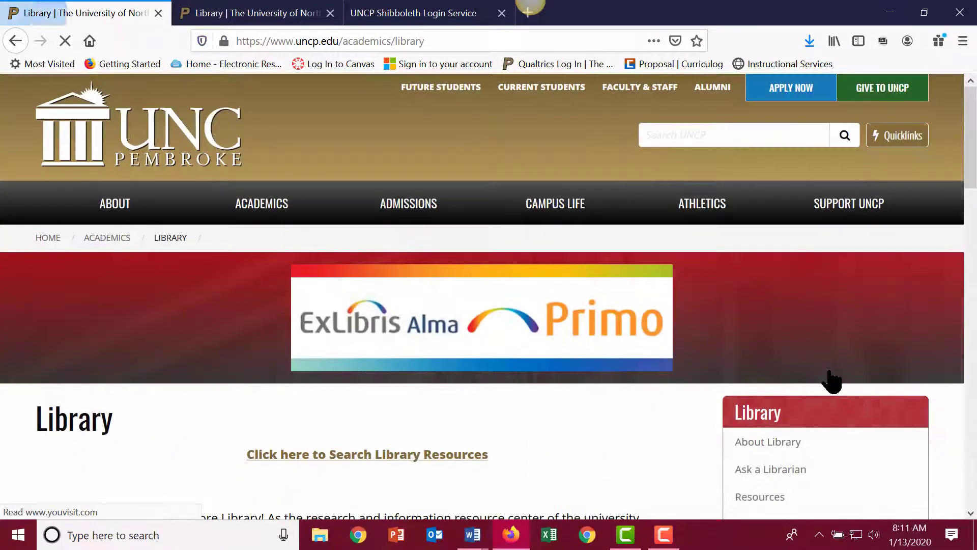
pyautogui.scroll(-2, 501, 311)
pyautogui.scroll(-2, 523, 312)
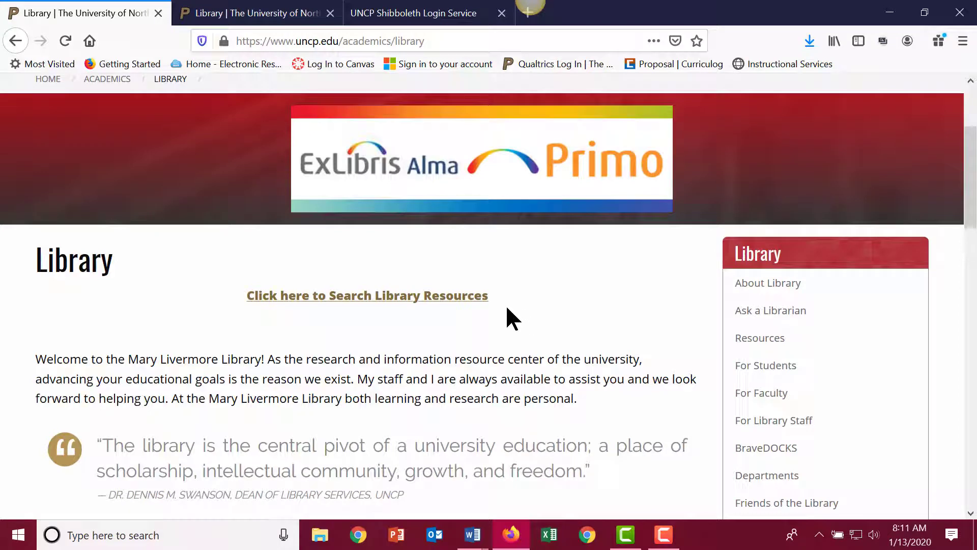
pyautogui.click(761, 338)
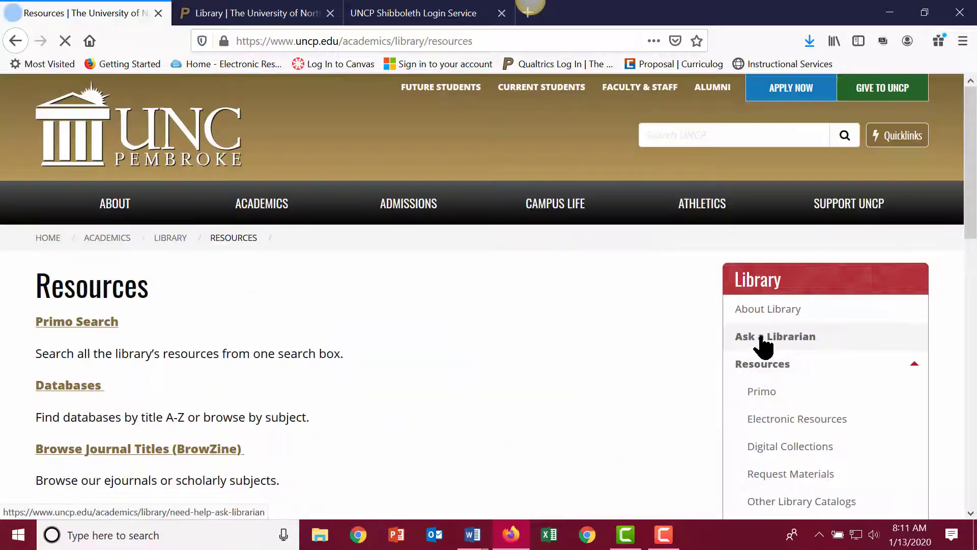
pyautogui.scroll(-3, 559, 352)
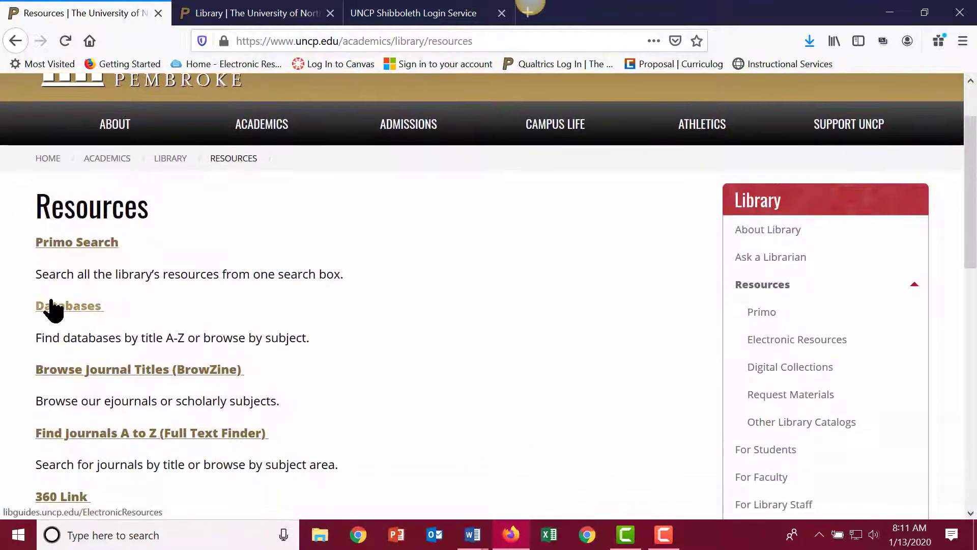
pyautogui.click(50, 306)
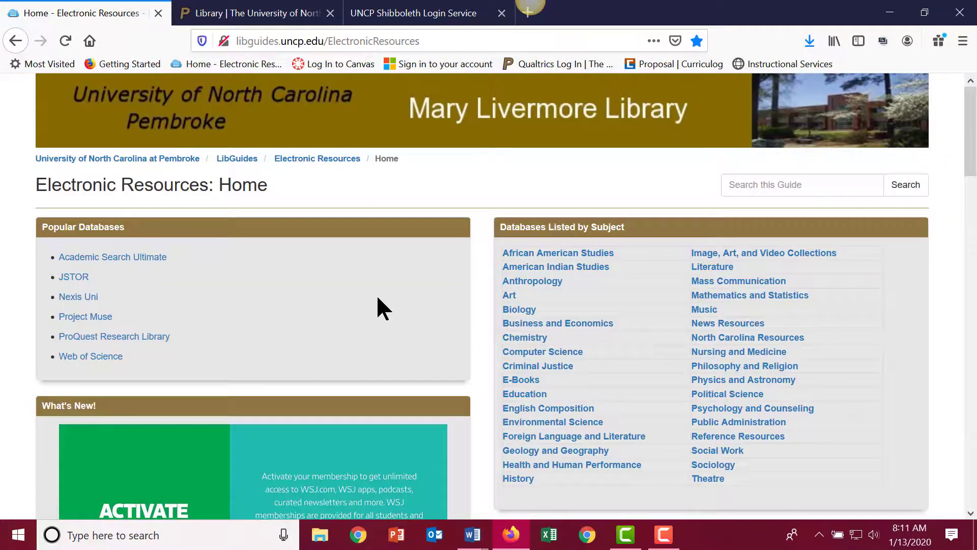
# Open the list of Education databases from the subject listing on the Electronic Resources page.
pyautogui.scroll(-3, 407, 280)
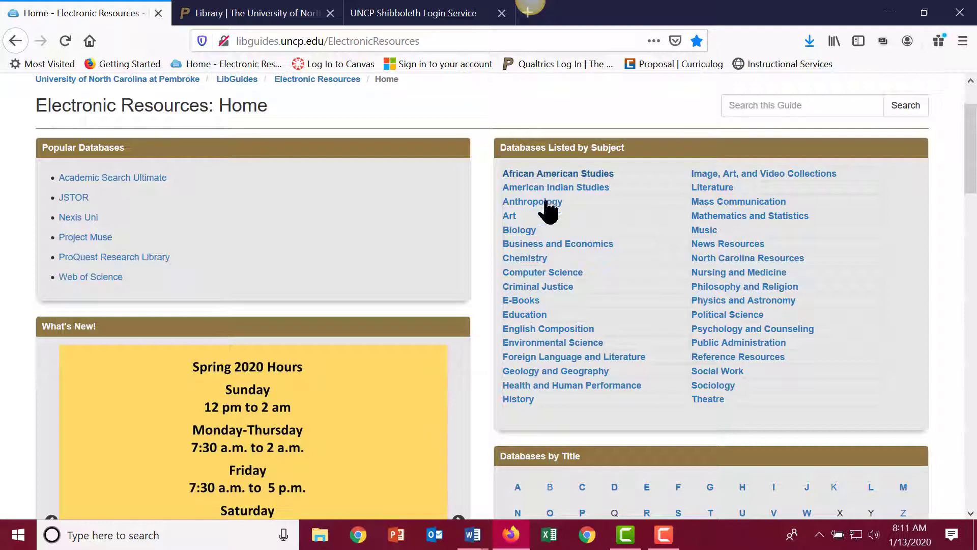
pyautogui.scroll(-3, 564, 361)
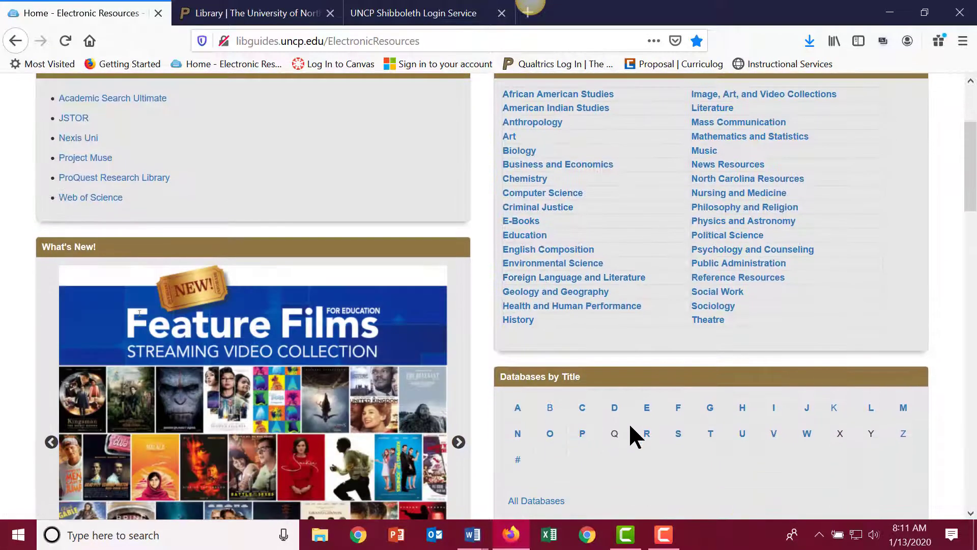
pyautogui.click(531, 235)
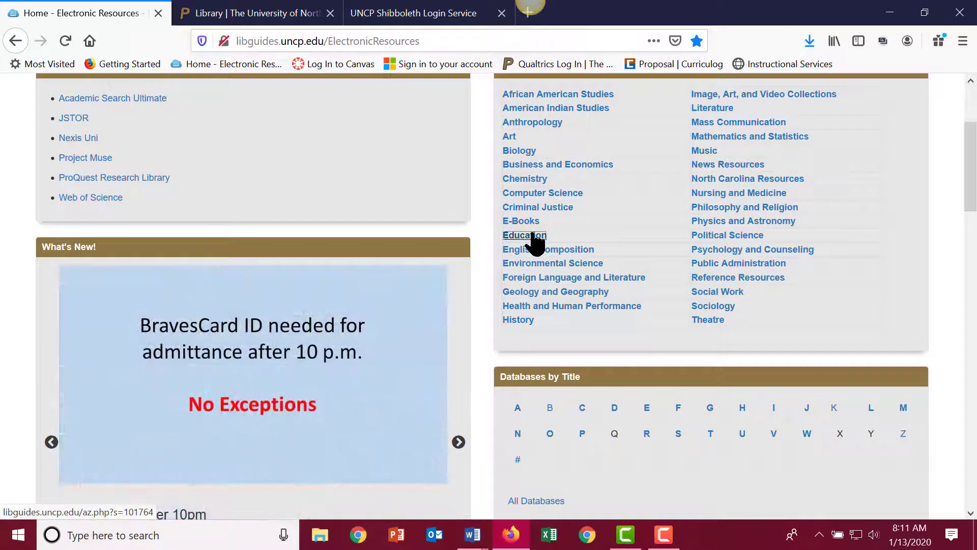
# Open the PsycARTICLES database from the Best Bets in the Education database list.
pyautogui.scroll(-4, 532, 234)
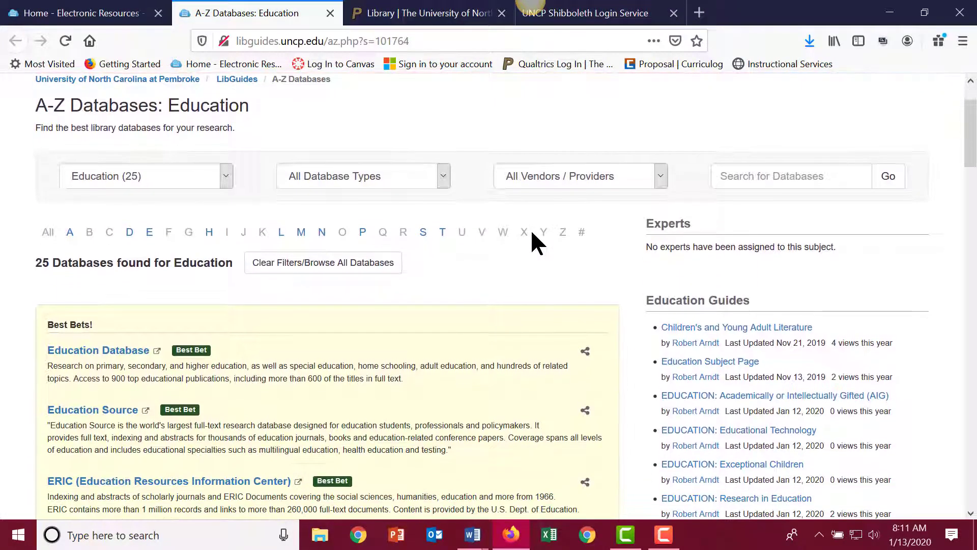
pyautogui.scroll(-2, 530, 228)
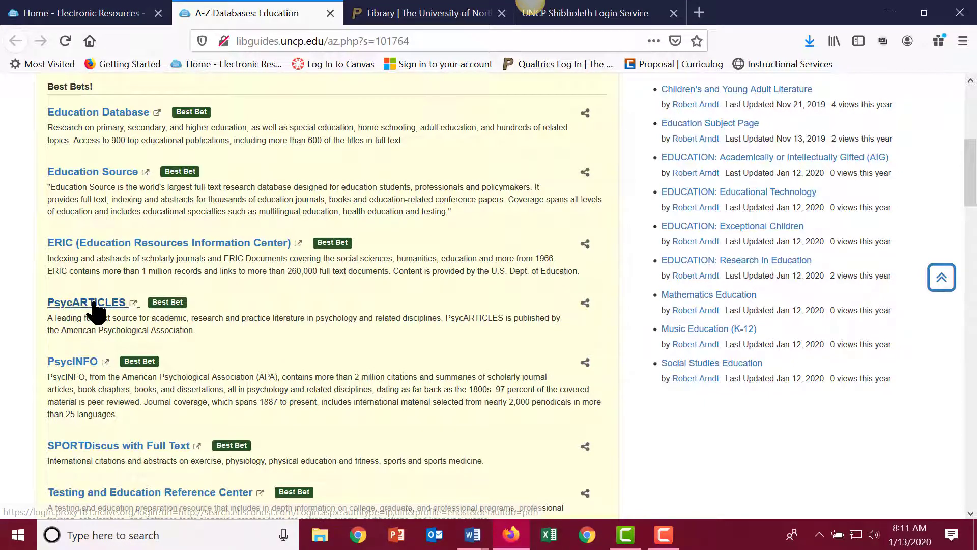
pyautogui.click(95, 305)
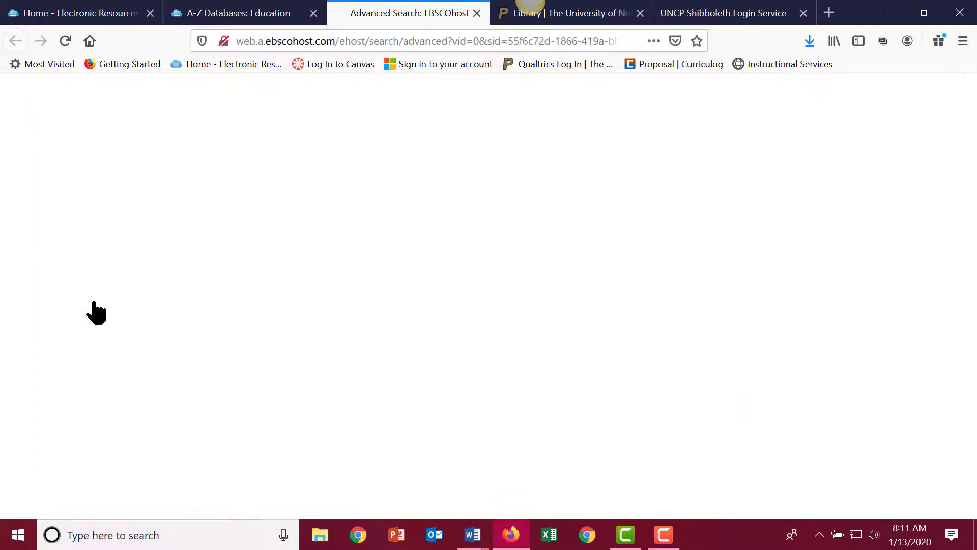
# View the UNC Pembroke Shibboleth login page and return to the EBSCOhost advanced search.
pyautogui.click(677, 14)
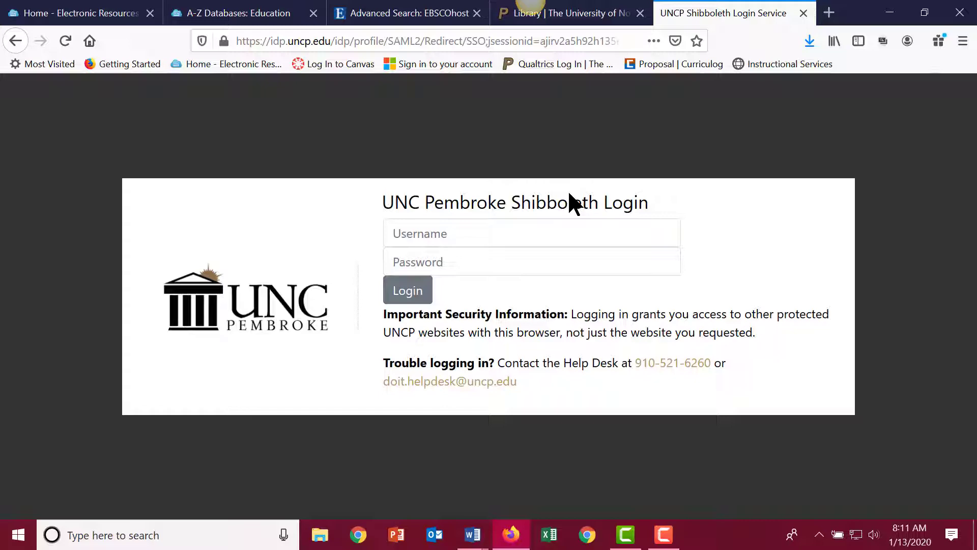
pyautogui.click(405, 12)
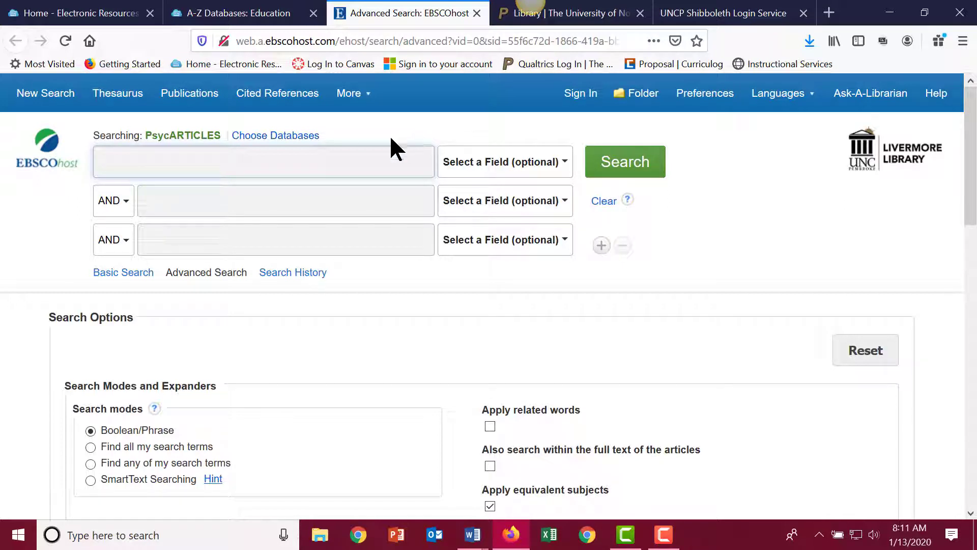
# Add PsycINFO to the databases searched alongside PsycARTICLES and check the full list of selected databases.
pyautogui.click(278, 136)
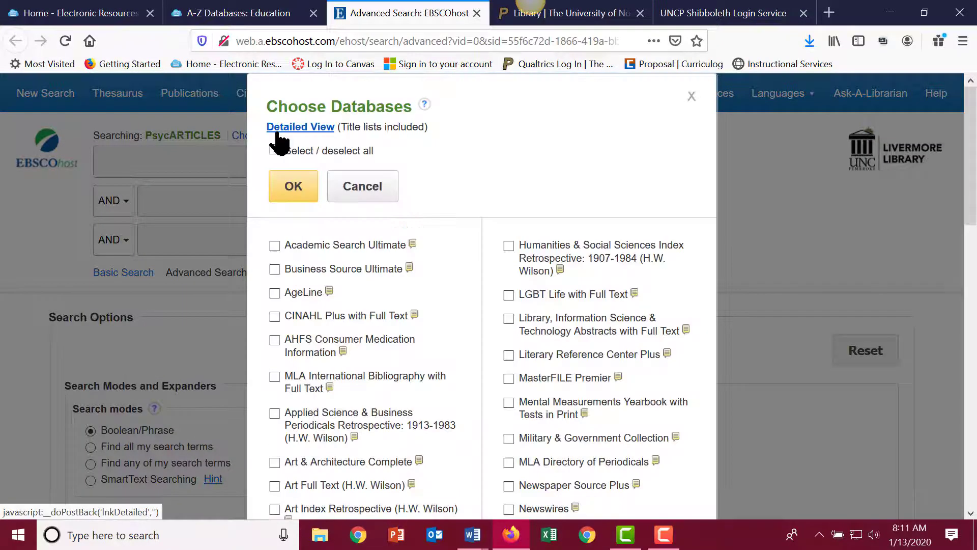
pyautogui.scroll(-3, 449, 214)
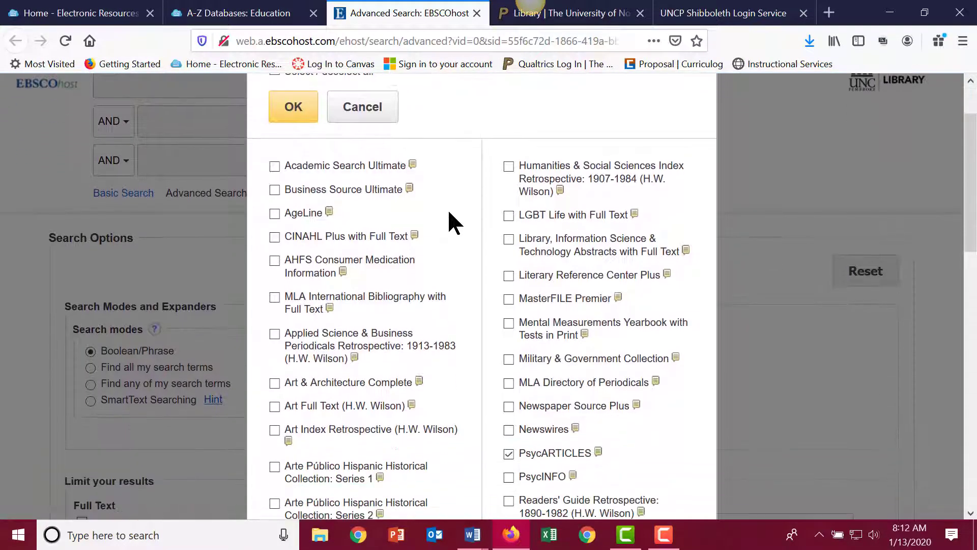
pyautogui.scroll(-2, 447, 208)
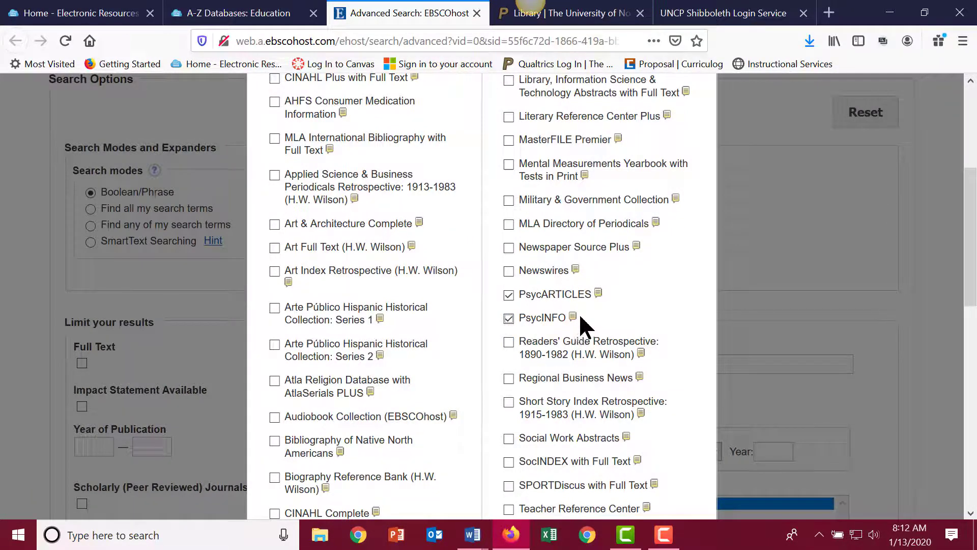
pyautogui.scroll(-2, 578, 313)
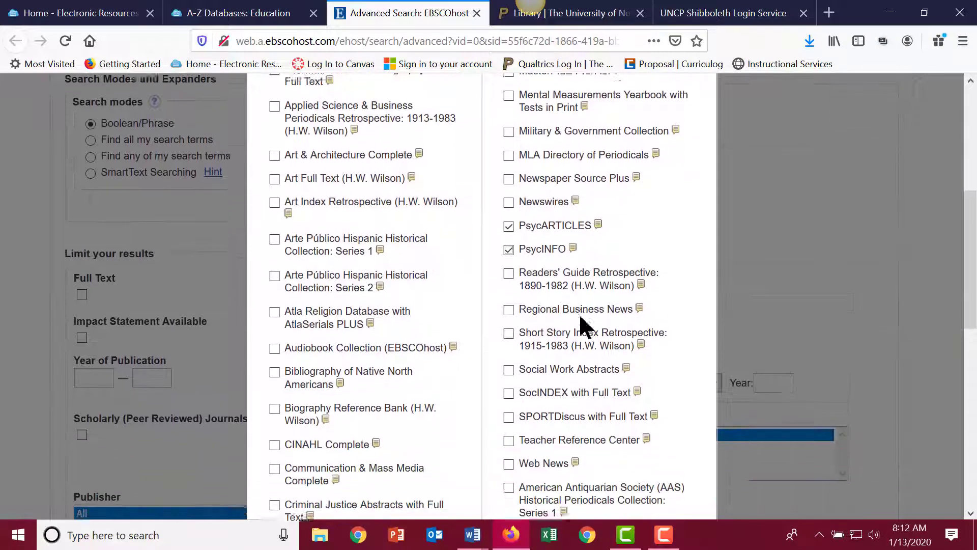
pyautogui.scroll(-1, 578, 313)
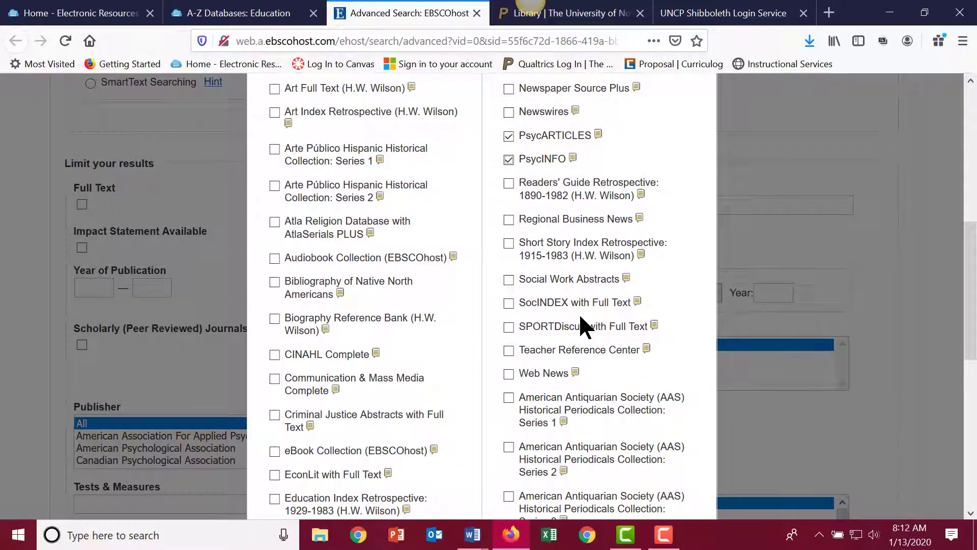
pyautogui.scroll(-2, 580, 318)
pyautogui.scroll(-2, 580, 319)
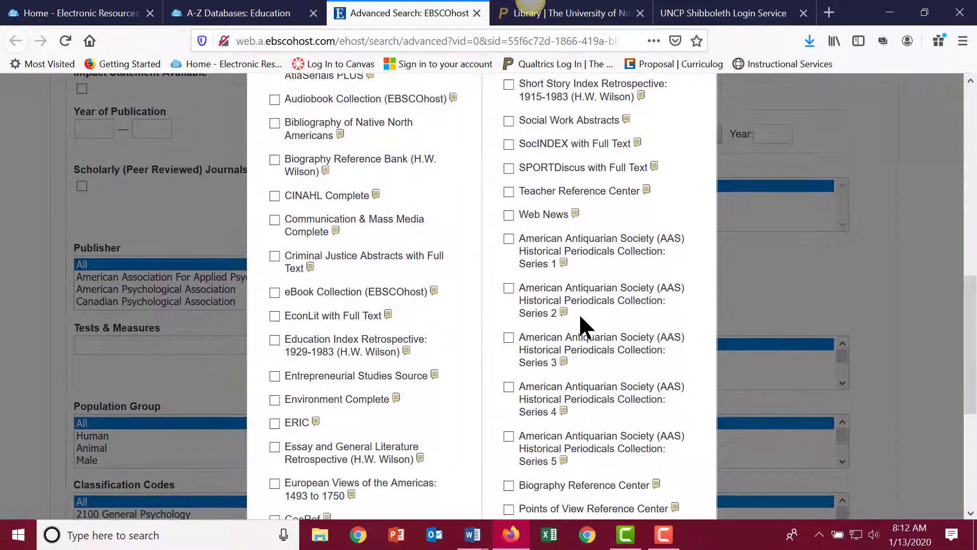
pyautogui.scroll(-2, 310, 341)
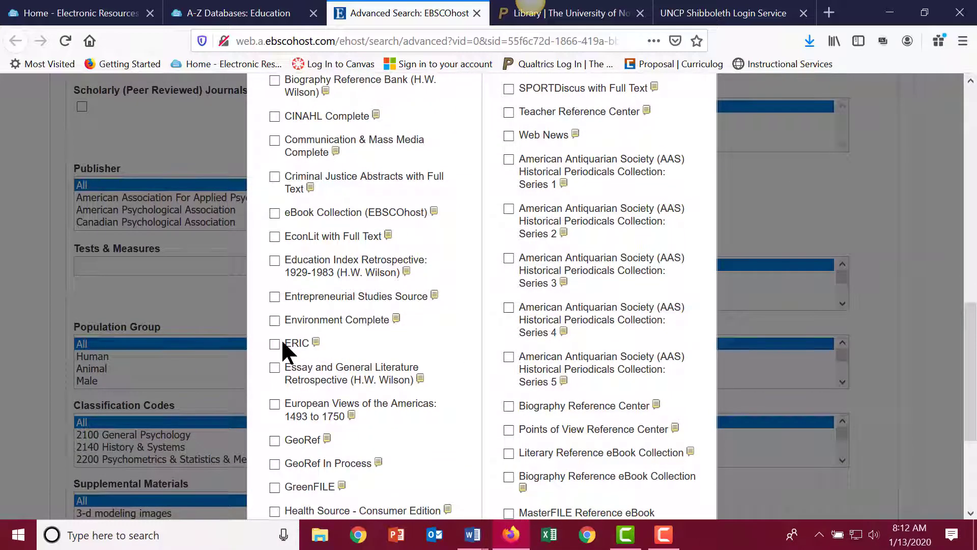
pyautogui.scroll(-5, 430, 341)
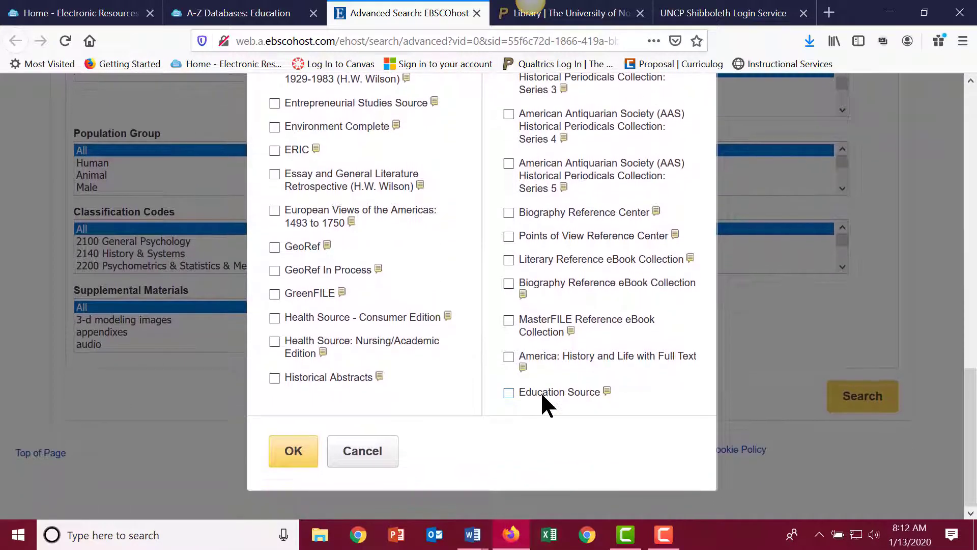
pyautogui.click(301, 451)
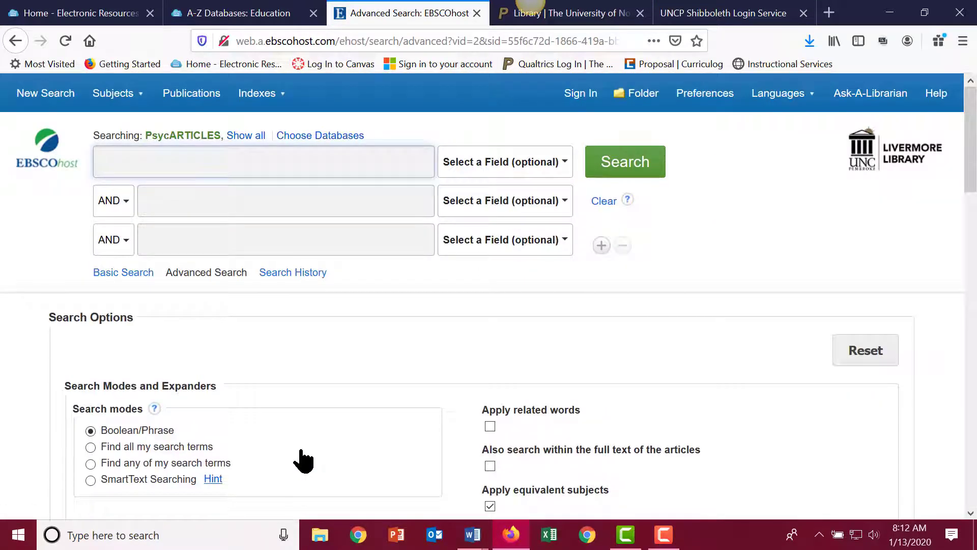
pyautogui.click(250, 140)
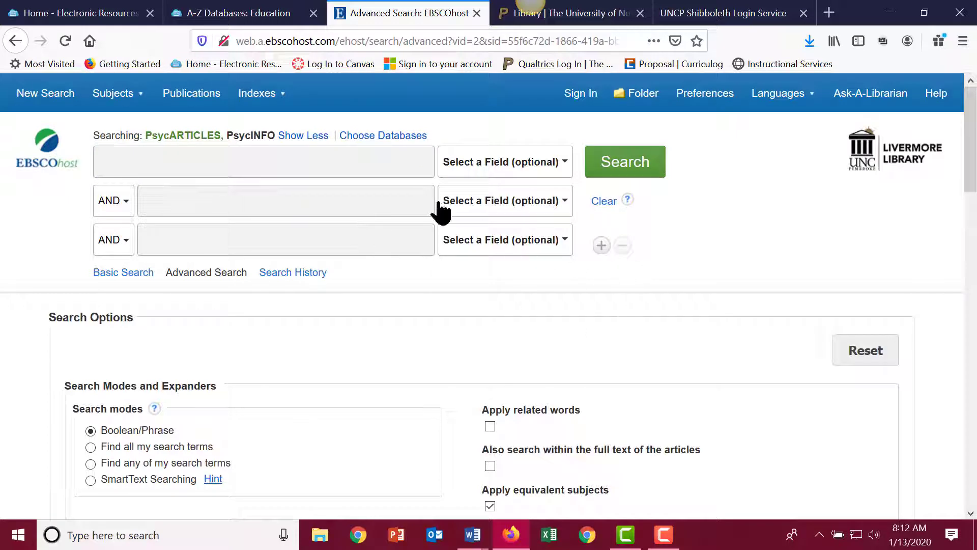
pyautogui.click(300, 136)
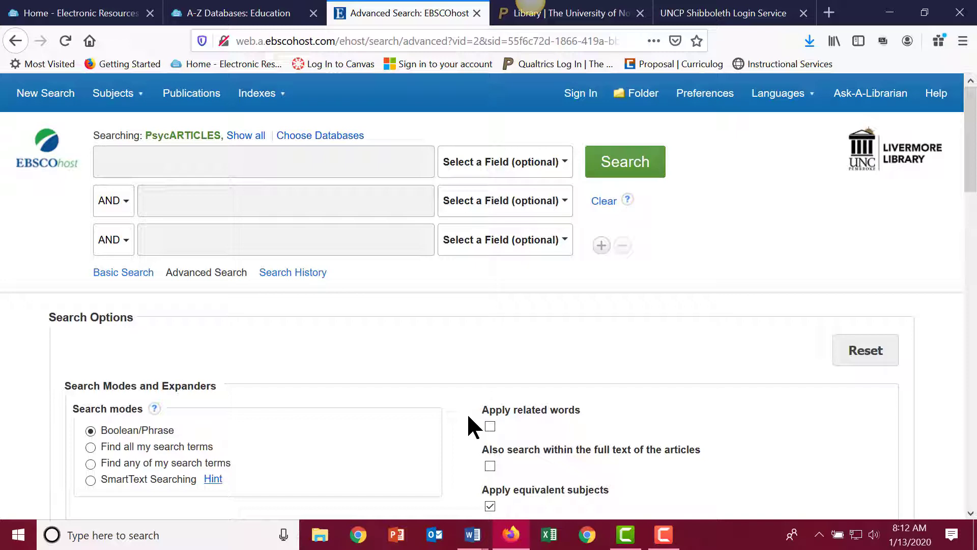
# Switch to Document1 in Word and review the brainstormed keyword list for the topic "Sleep and teens and learning".
pyautogui.moveTo(472, 534)
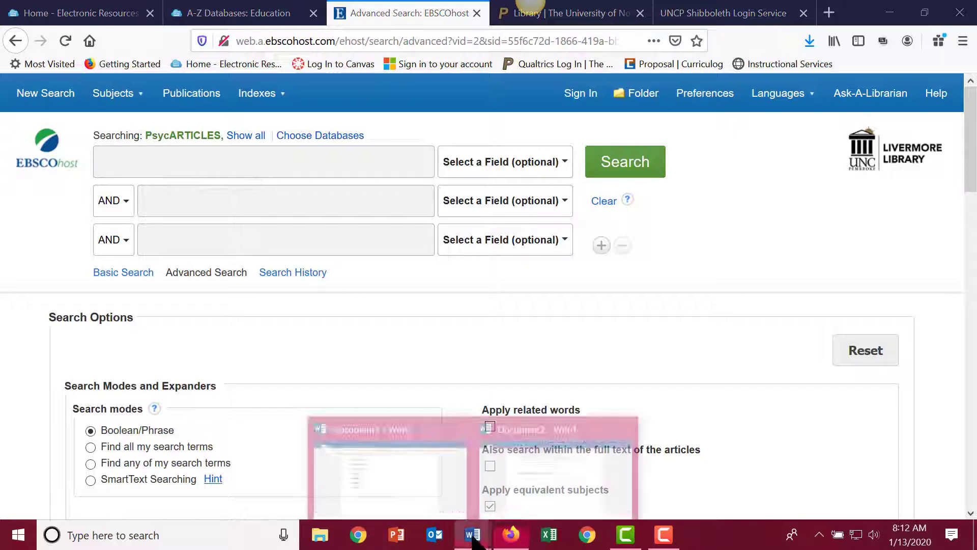
pyautogui.click(399, 475)
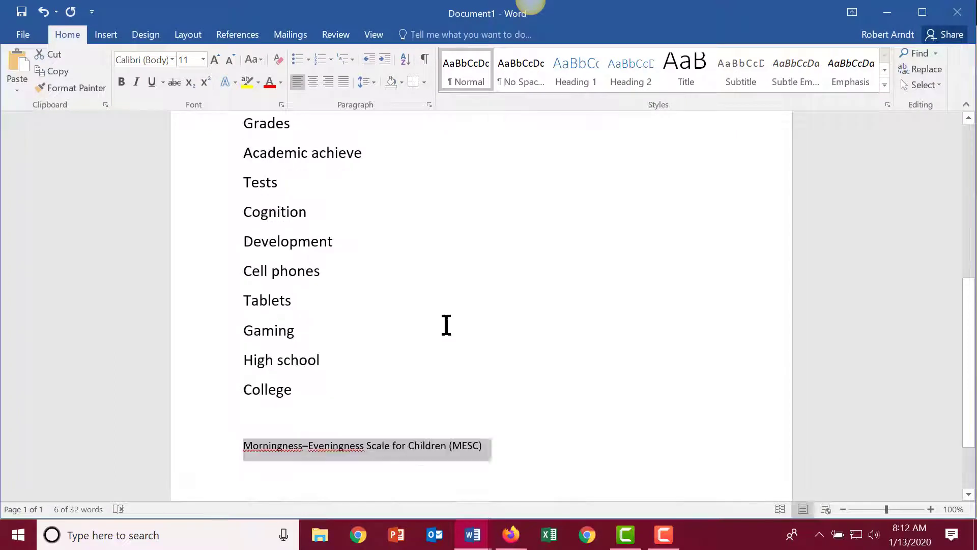
pyautogui.scroll(6, 447, 325)
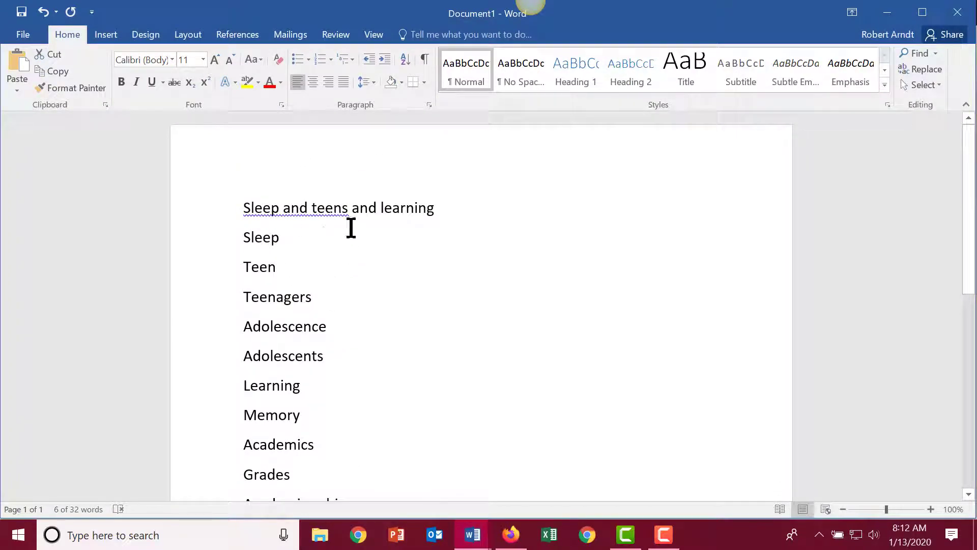
pyautogui.scroll(-1, 405, 250)
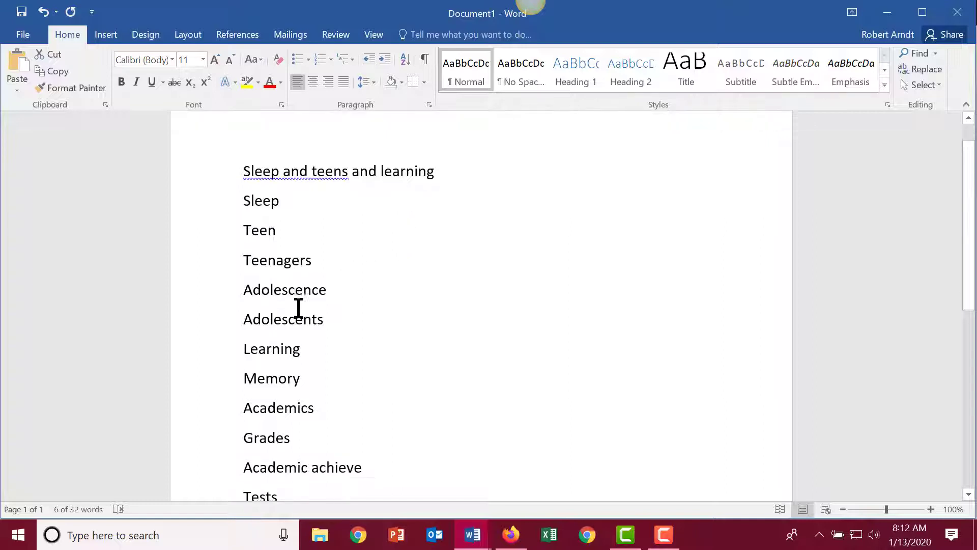
pyautogui.scroll(-5, 356, 333)
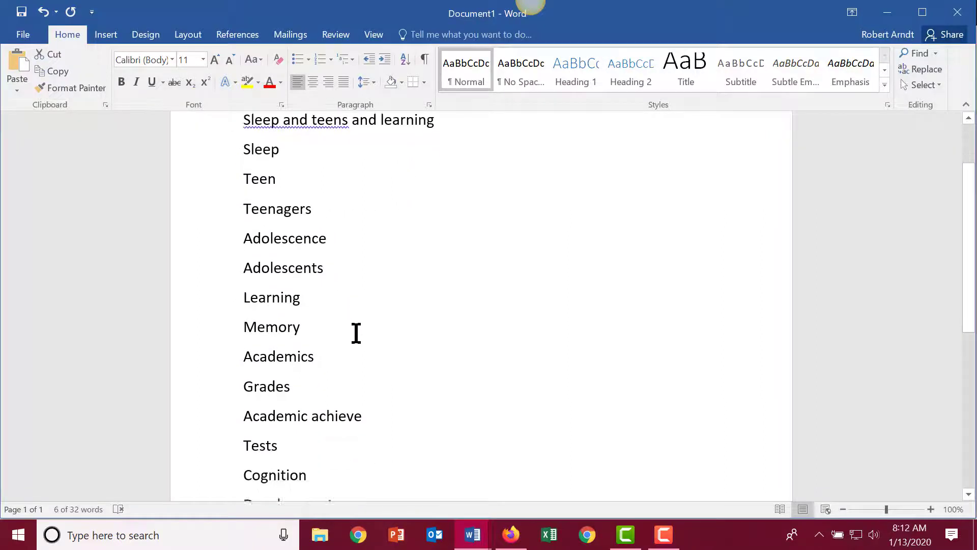
pyautogui.scroll(-4, 356, 334)
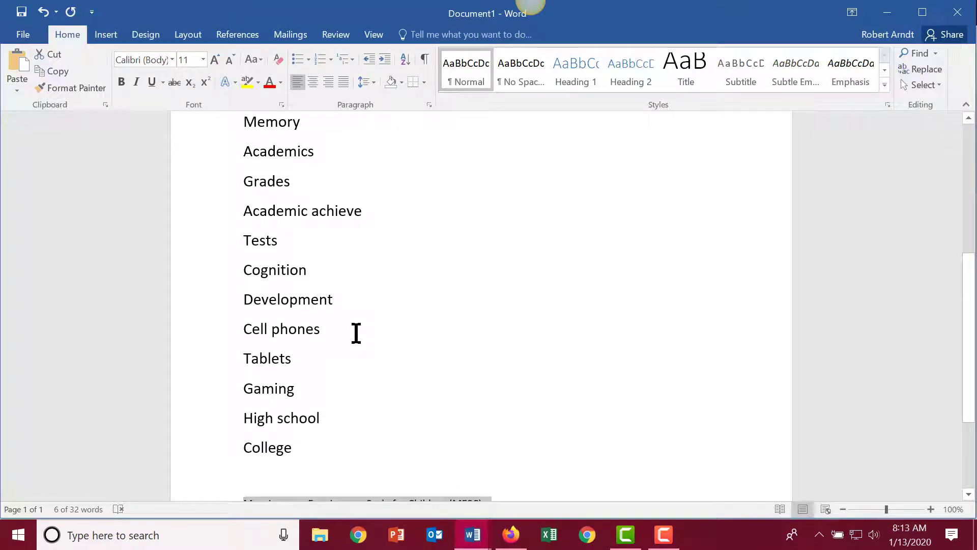
pyautogui.scroll(1, 356, 333)
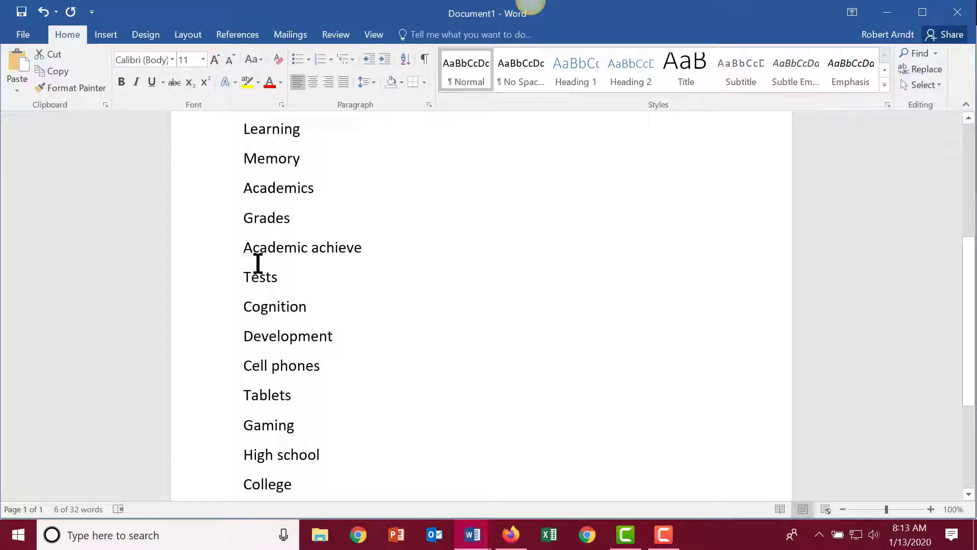
pyautogui.doubleClick(273, 246)
pyautogui.click(272, 246)
# Switch back to Firefox and enter "sleep" as the first term of the EBSCOhost advanced search.
pyautogui.click(511, 535)
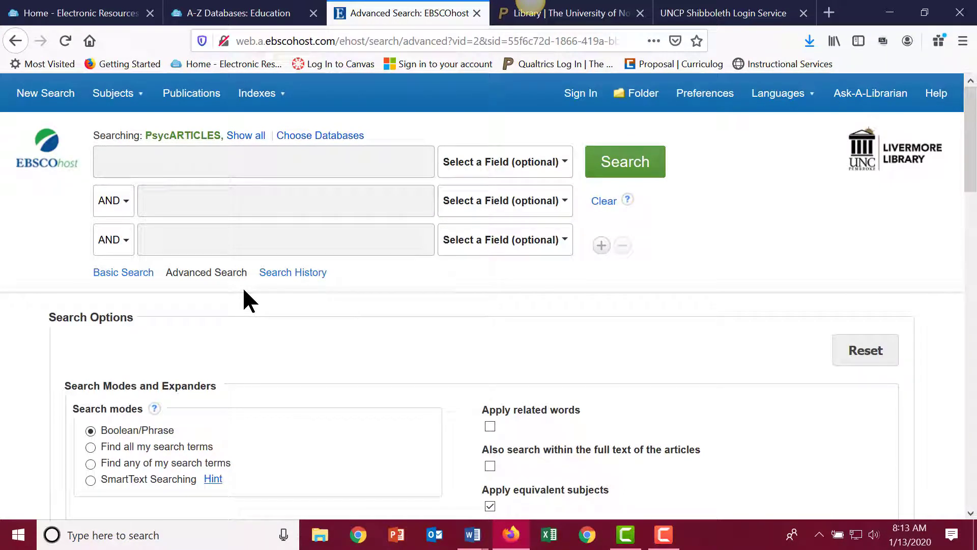
pyautogui.click(230, 177)
pyautogui.write('s')
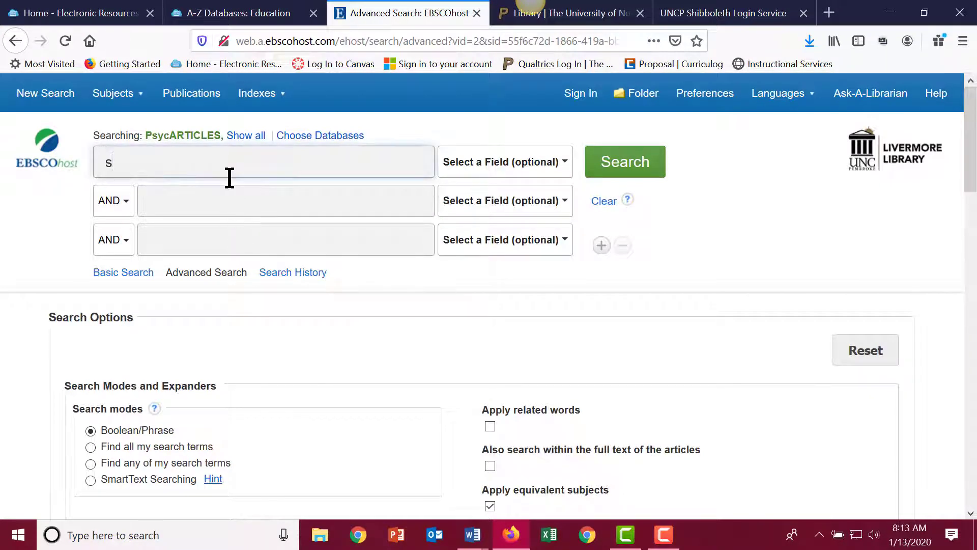
pyautogui.write('leep')
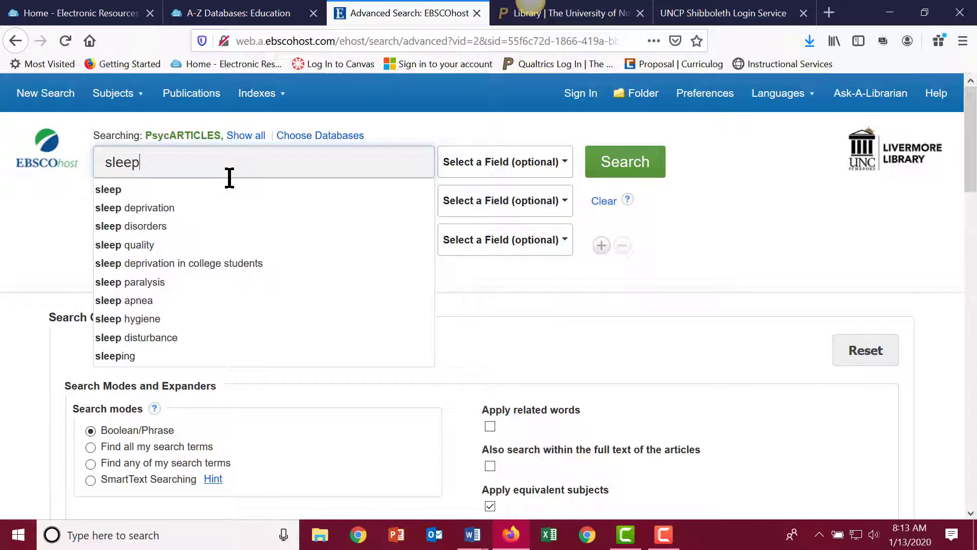
# Enter "teen* or adolescen*" as the second search term, combined with AND.
pyautogui.click(789, 239)
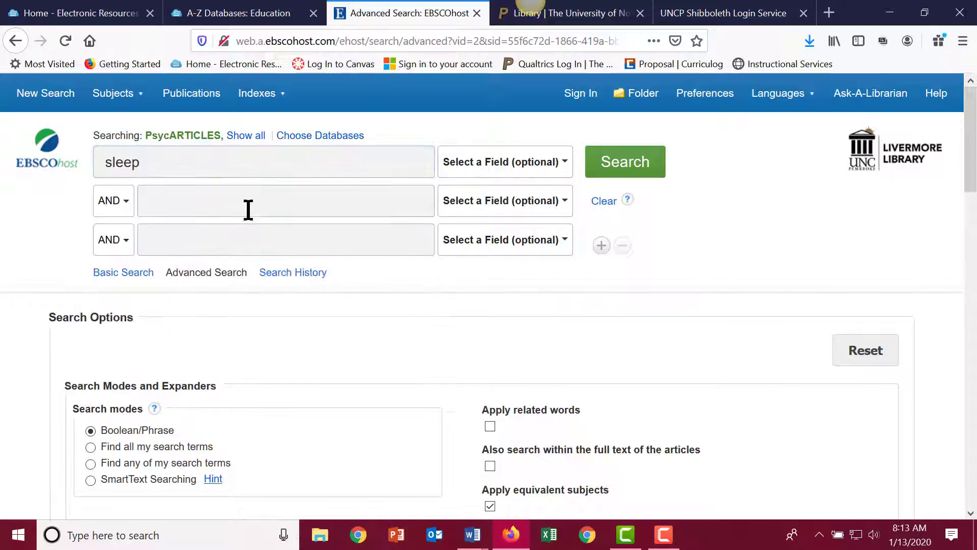
pyautogui.click(247, 207)
pyautogui.write('teen*')
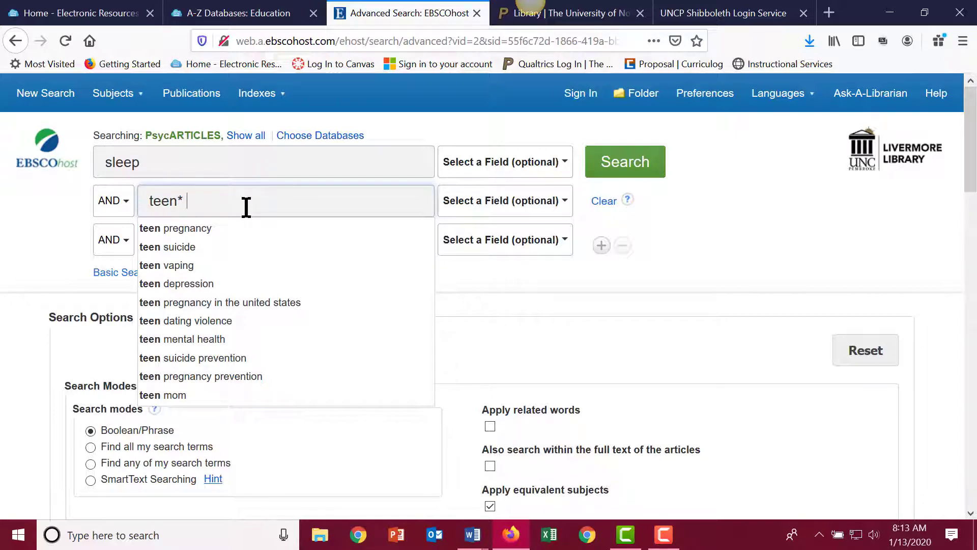
pyautogui.write('or ')
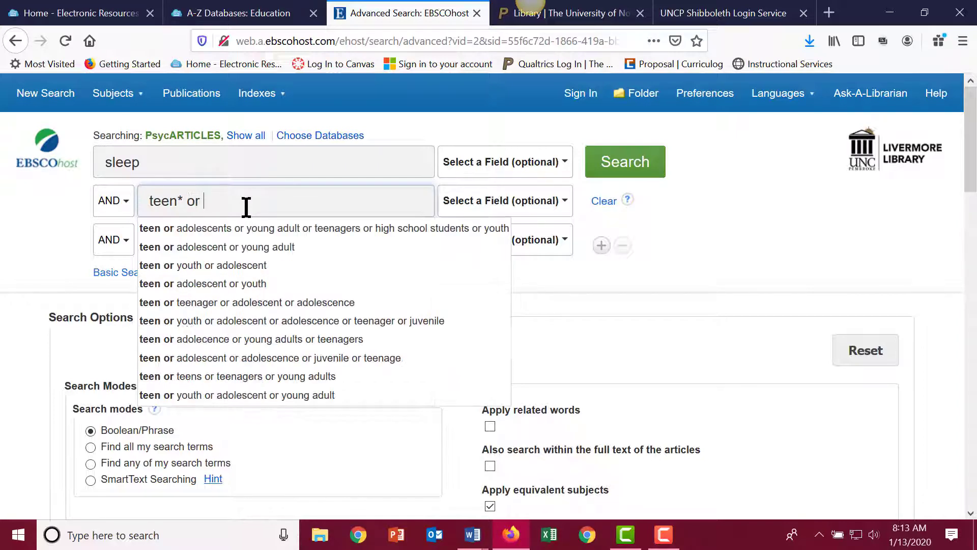
pyautogui.write('ad')
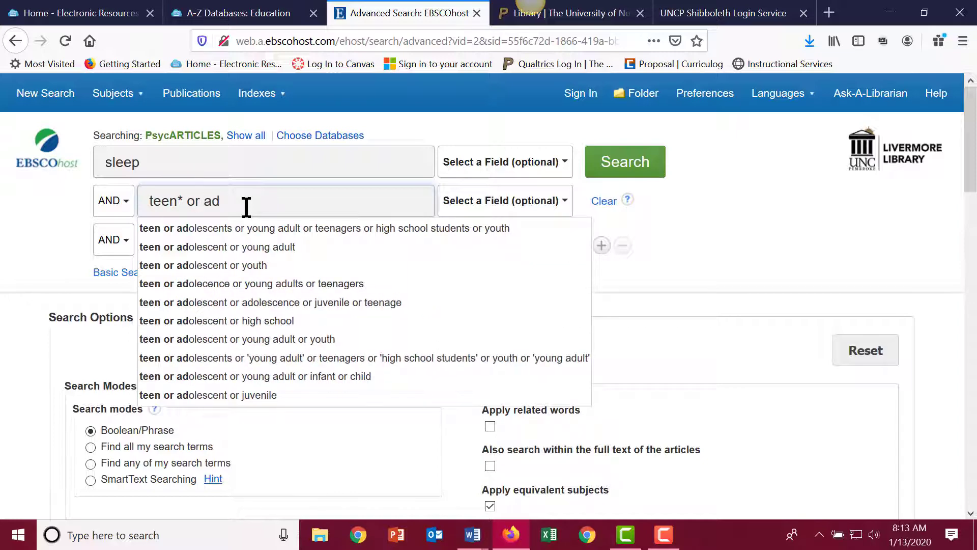
pyautogui.write('olescen*')
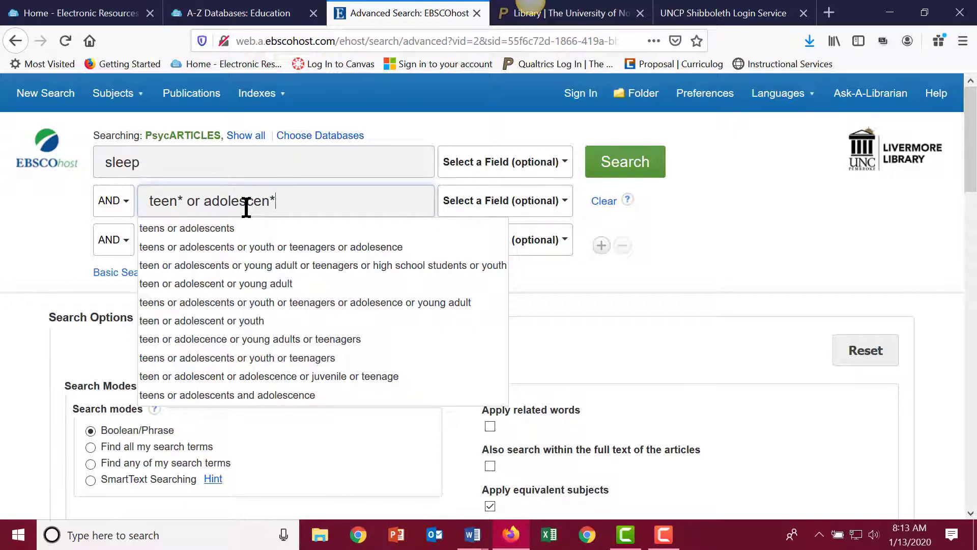
pyautogui.click(797, 212)
# Set the third search term to the suggested "grades or academic performance or academic achievement", extended with "or learn*".
pyautogui.click(209, 236)
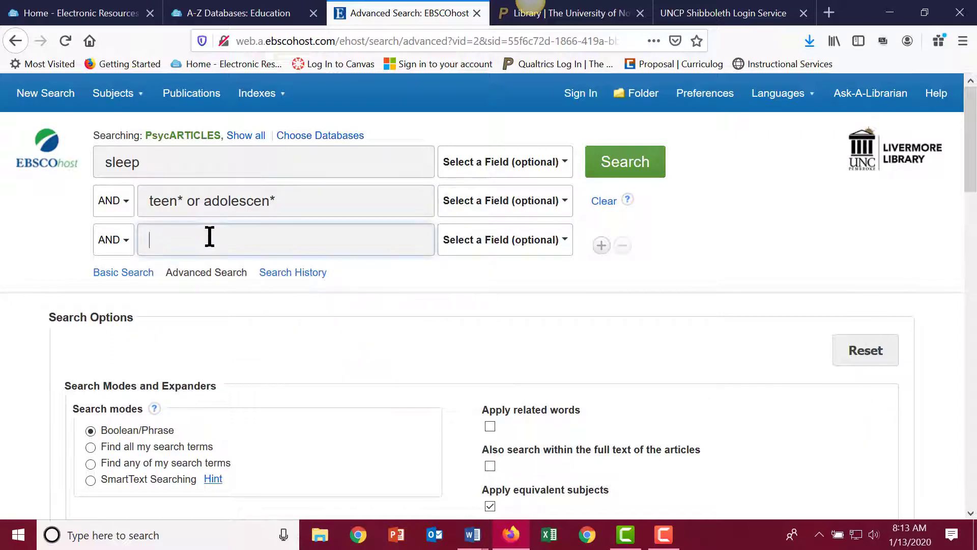
pyautogui.write('grades')
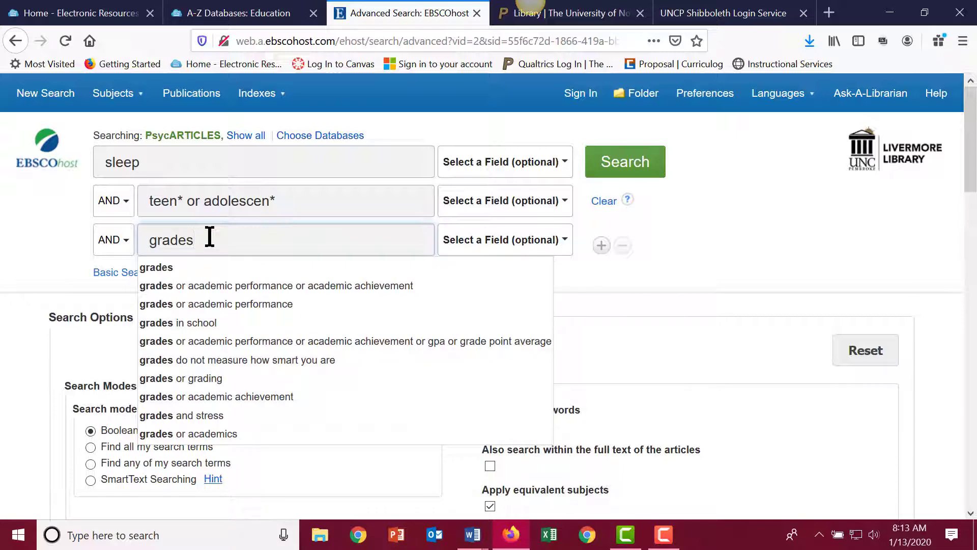
pyautogui.click(219, 288)
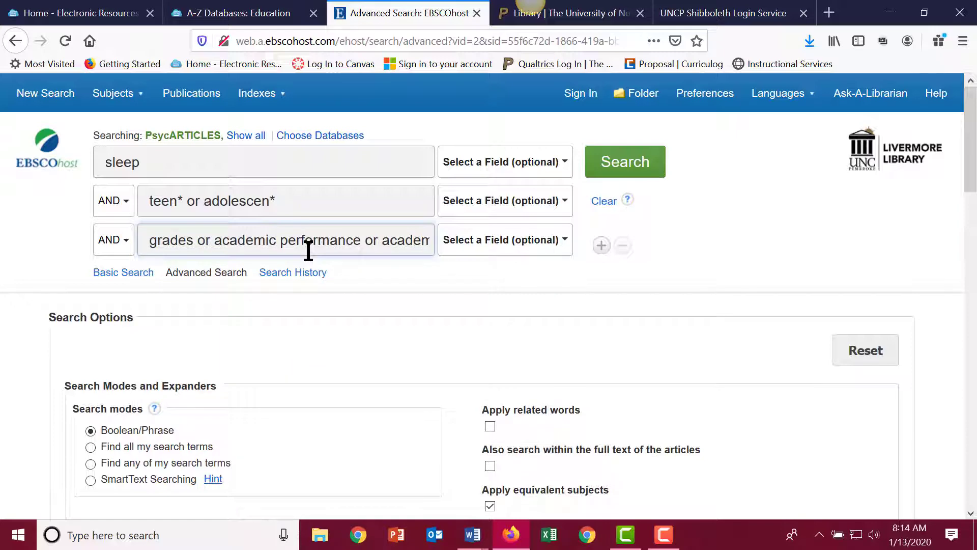
pyautogui.press('End')
pyautogui.write('or ')
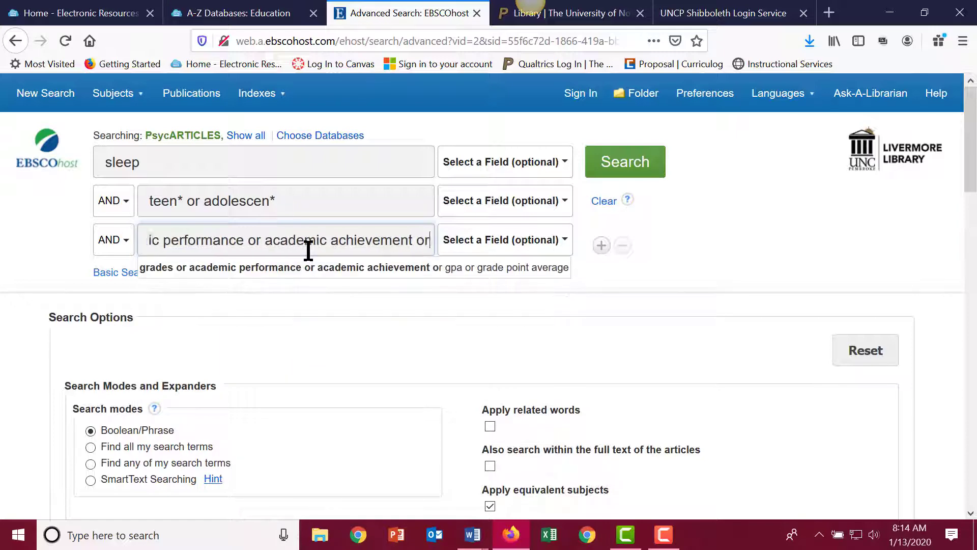
pyautogui.write('learn')
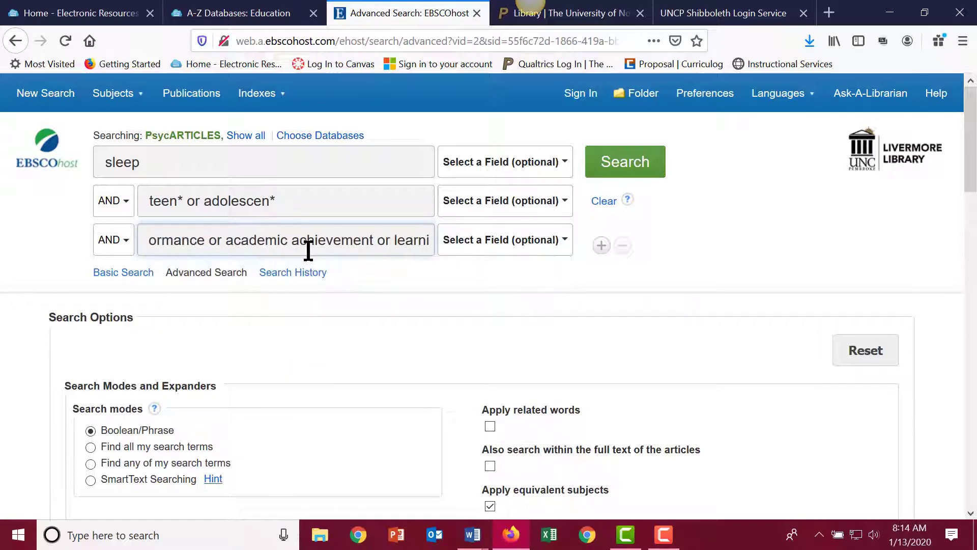
pyautogui.write('*')
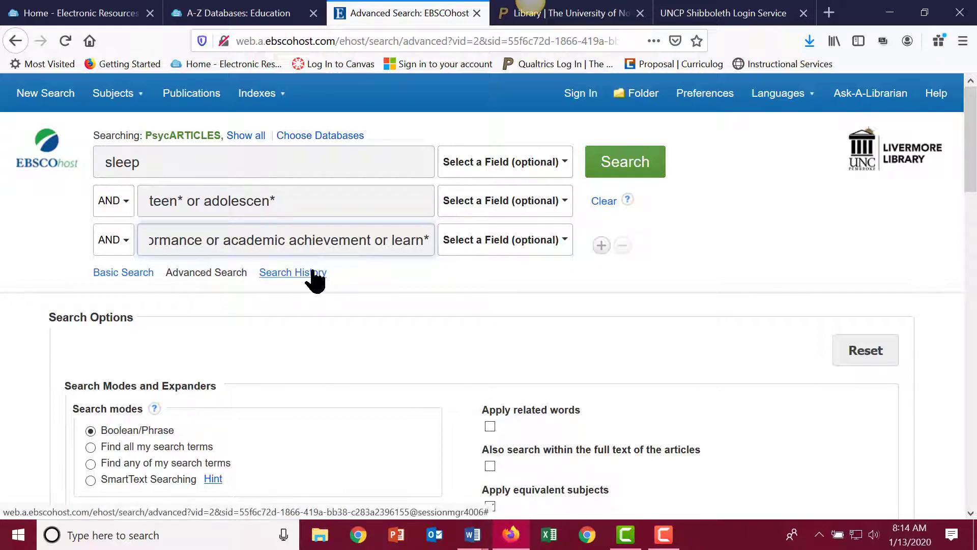
# Limit the search's methodology to EMPIRICAL STUDY.
pyautogui.scroll(-7, 312, 271)
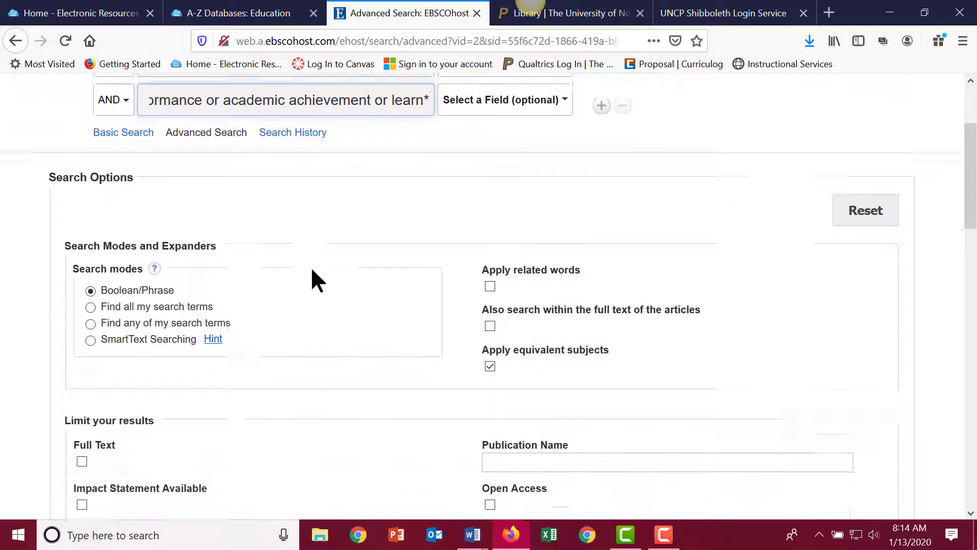
pyautogui.scroll(-1, 312, 272)
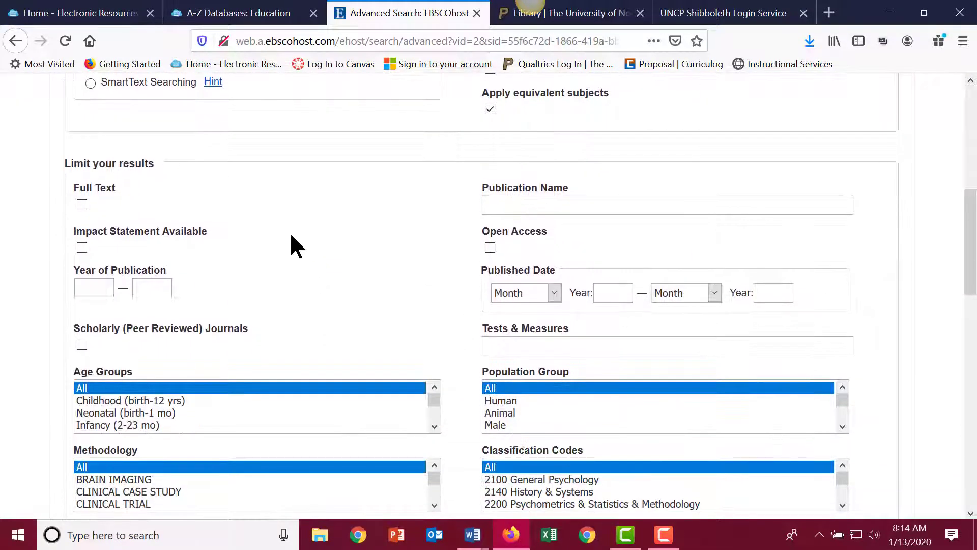
pyautogui.scroll(-4, 292, 237)
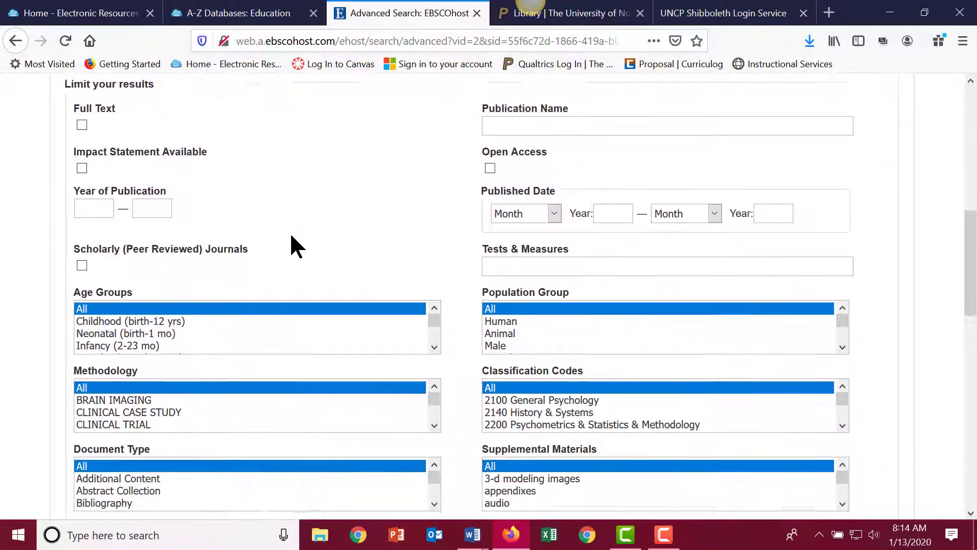
pyautogui.scroll(-2, 291, 235)
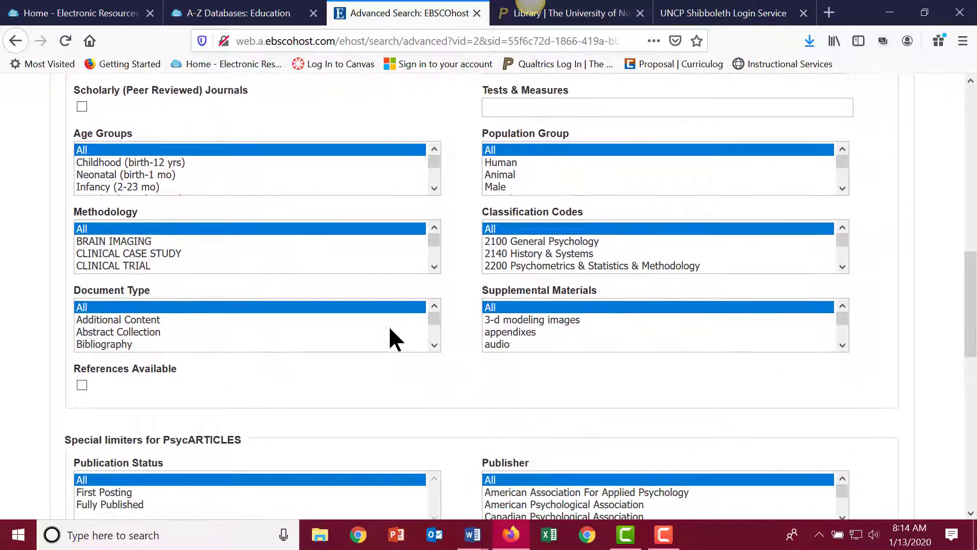
pyautogui.click(431, 262)
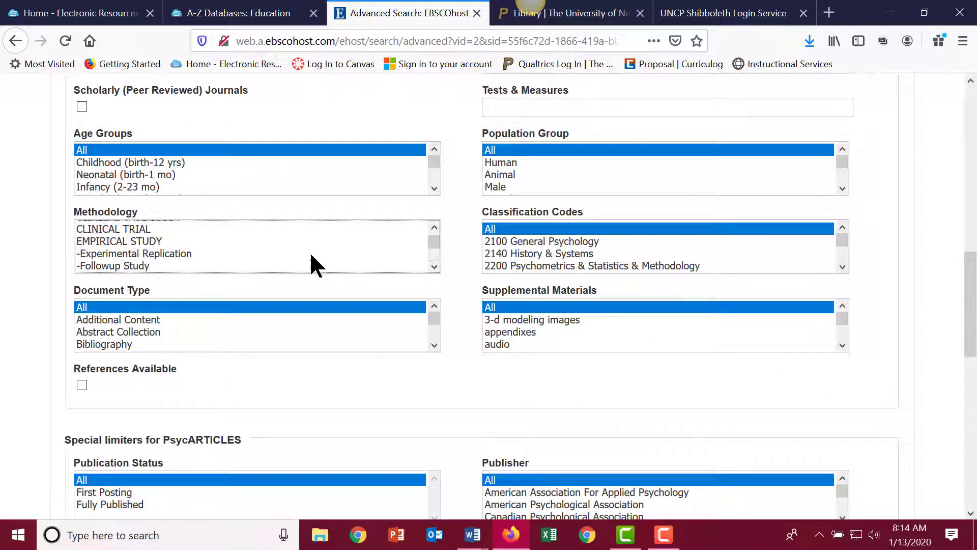
pyautogui.click(140, 242)
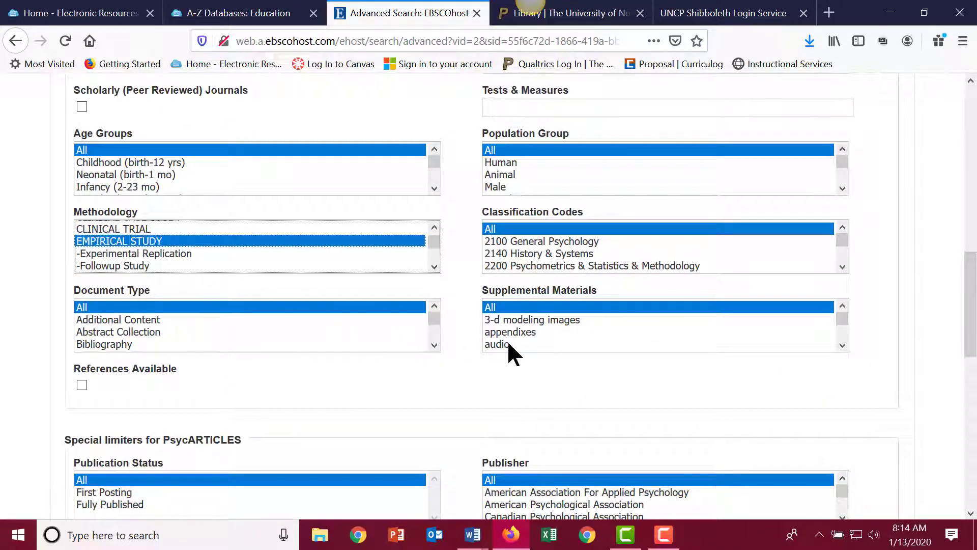
# Look over the remaining limiters and run the advanced search.
pyautogui.scroll(-3, 510, 342)
pyautogui.scroll(-10, 730, 418)
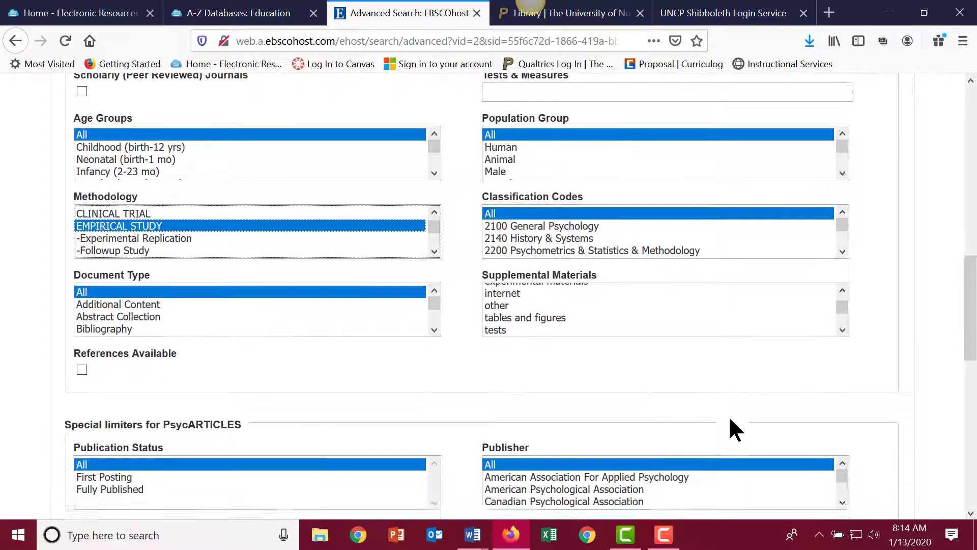
pyautogui.scroll(-2, 730, 419)
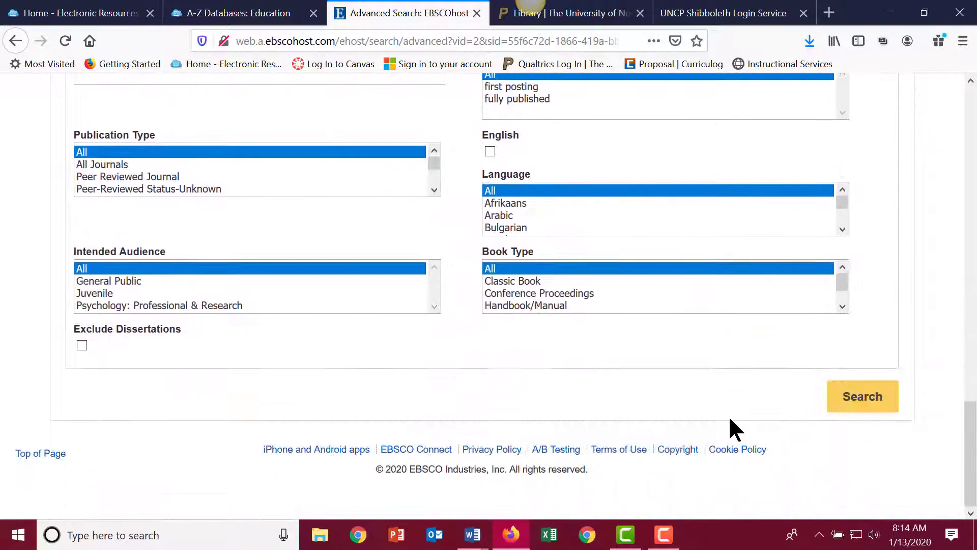
pyautogui.click(851, 396)
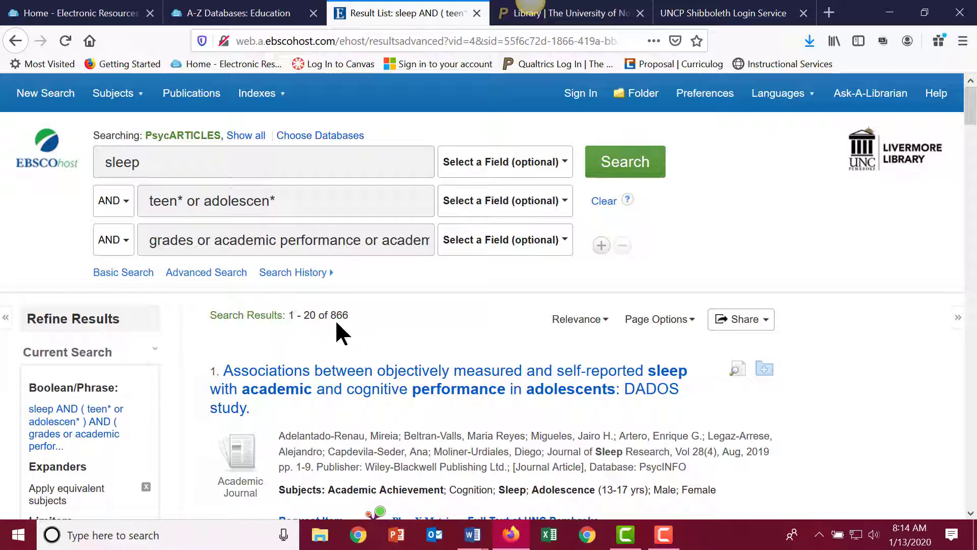
# Narrow the result list to the Academic Journals source type.
pyautogui.scroll(-3, 340, 319)
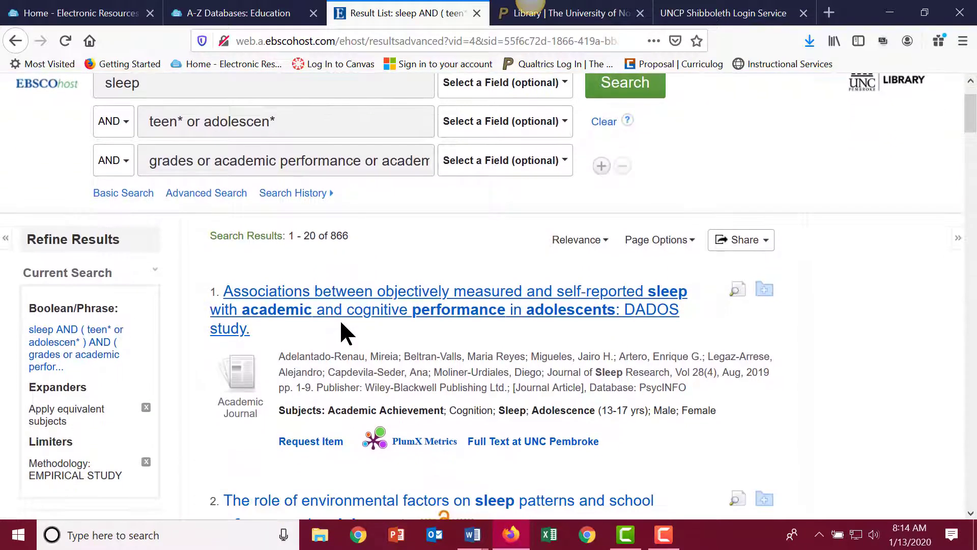
pyautogui.scroll(-6, 342, 331)
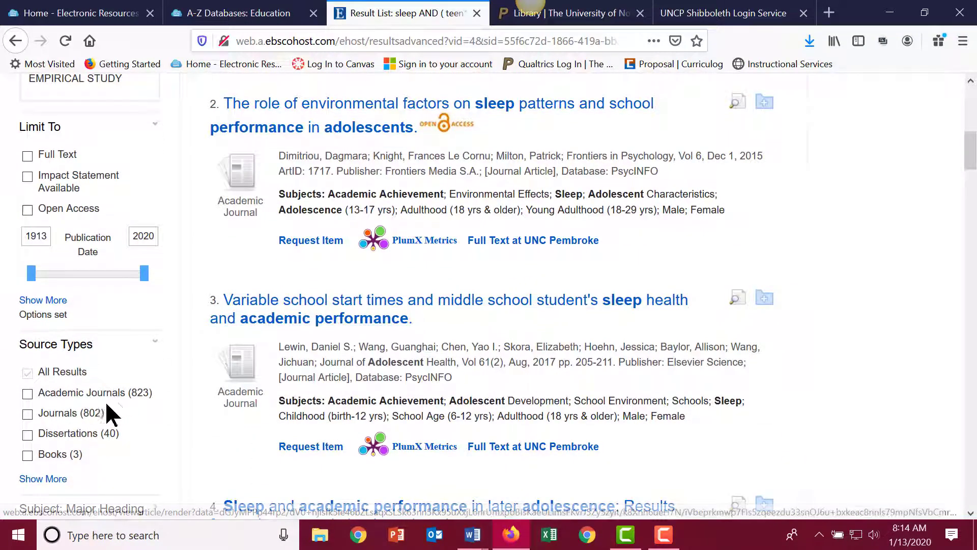
pyautogui.click(27, 393)
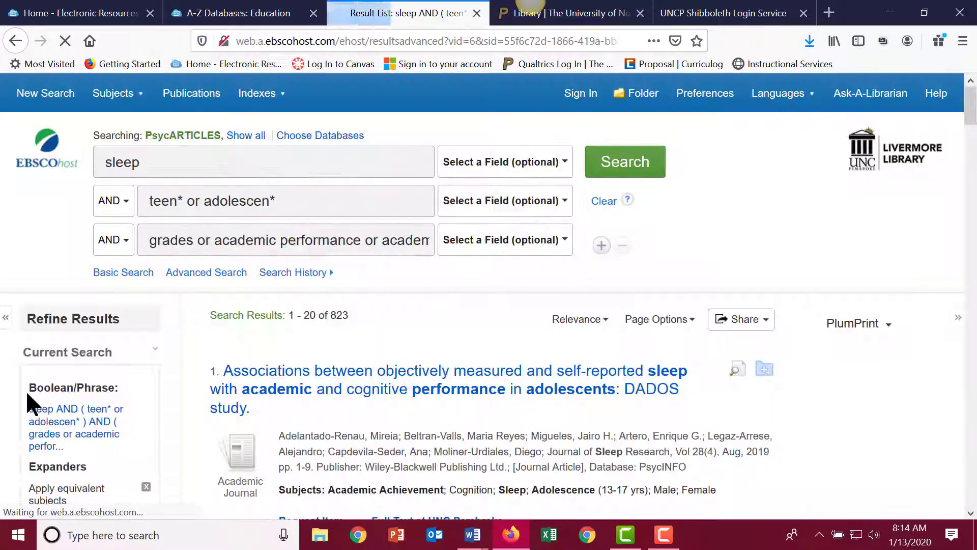
# Examine the first articles in the filtered result list and the full-text access options offered for each.
pyautogui.scroll(-2, 392, 428)
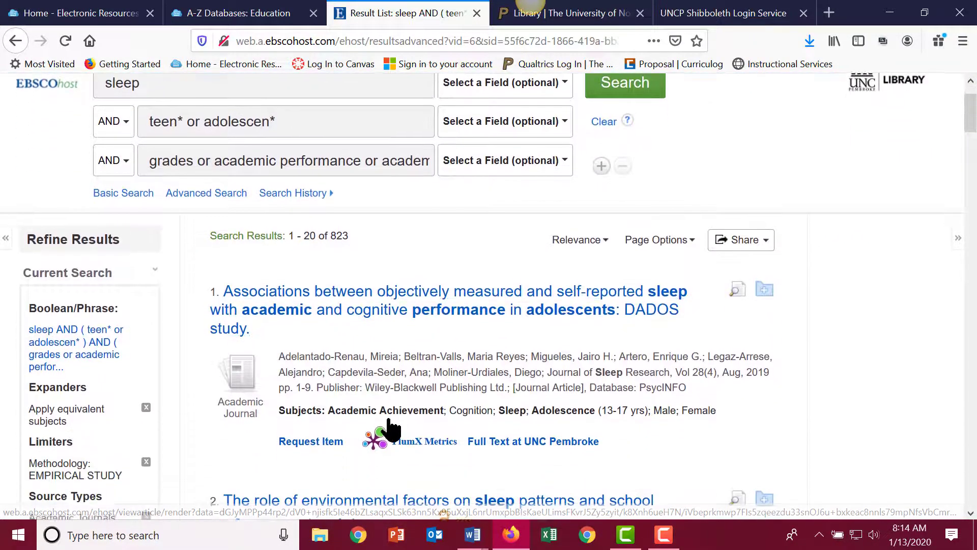
pyautogui.scroll(-5, 389, 428)
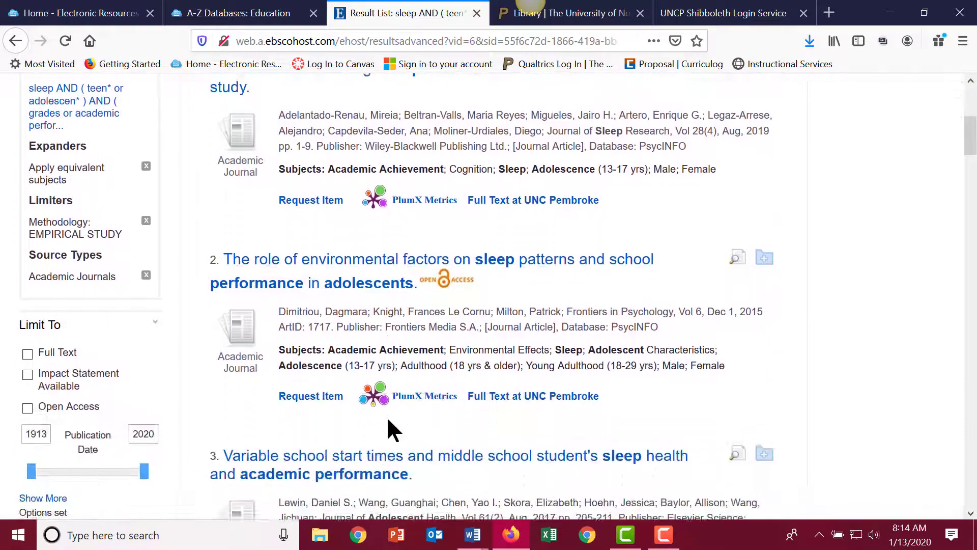
pyautogui.scroll(-5, 387, 415)
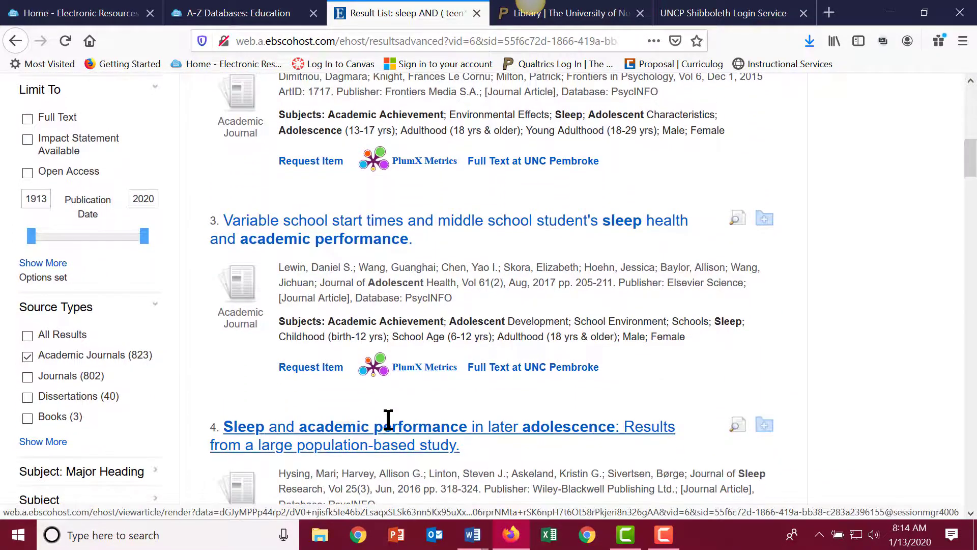
pyautogui.scroll(5, 388, 422)
pyautogui.scroll(3, 562, 293)
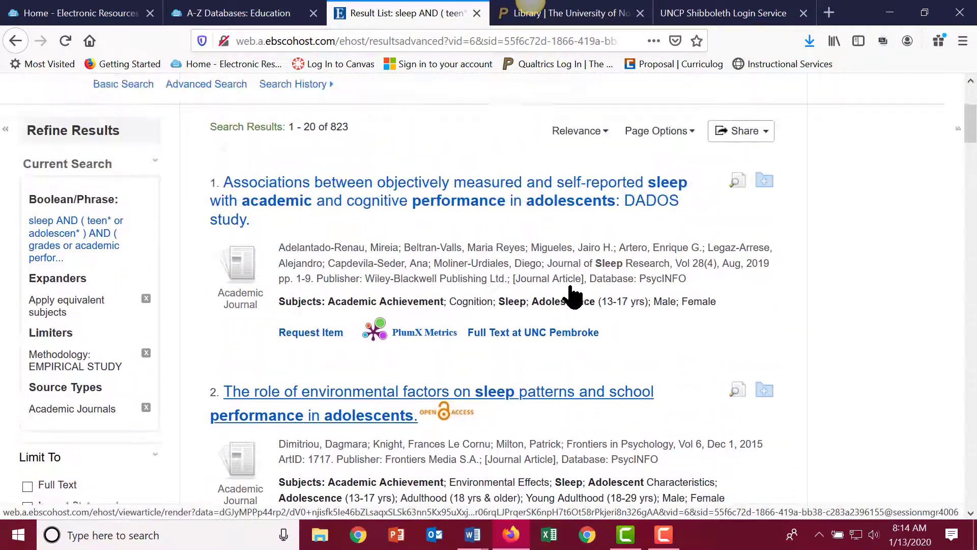
pyautogui.scroll(-10, 573, 295)
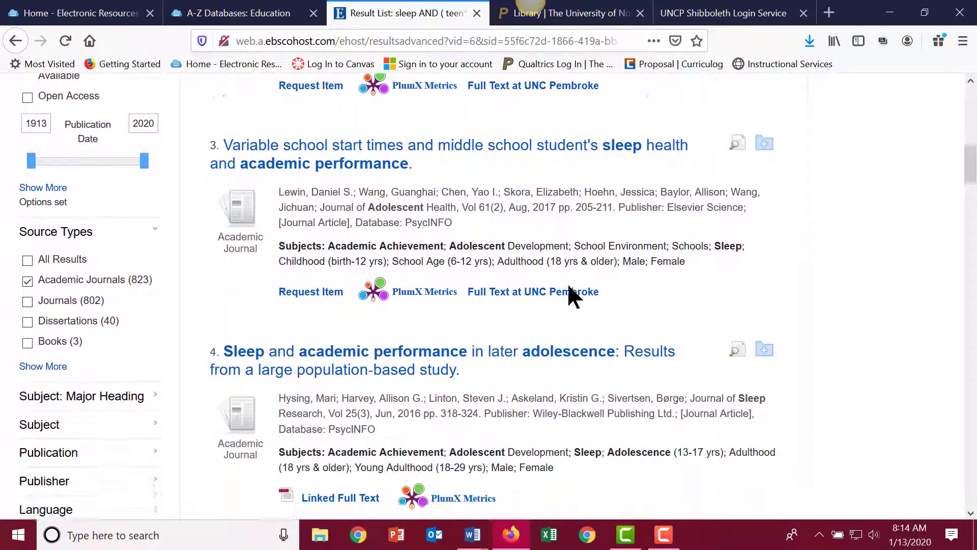
pyautogui.scroll(-2, 567, 282)
pyautogui.scroll(-1, 361, 416)
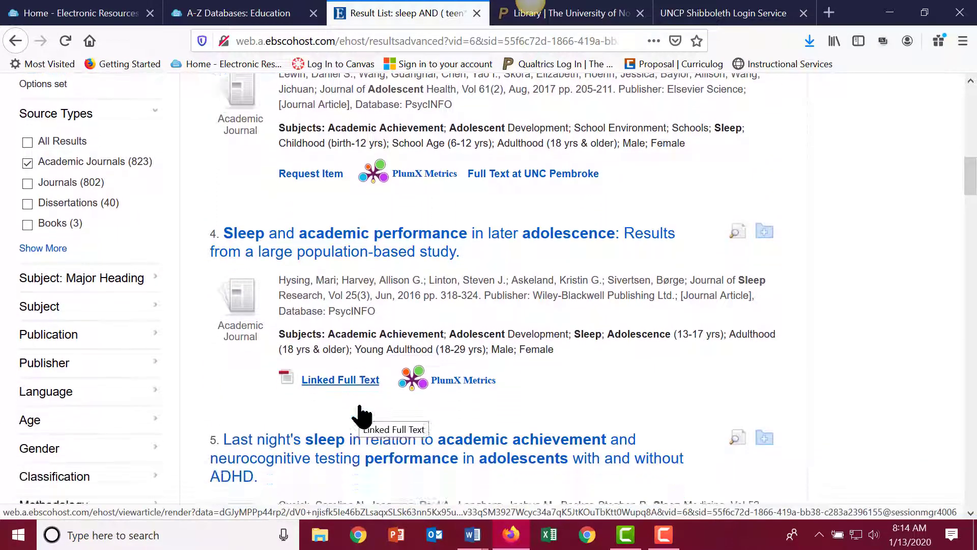
pyautogui.scroll(-7, 361, 415)
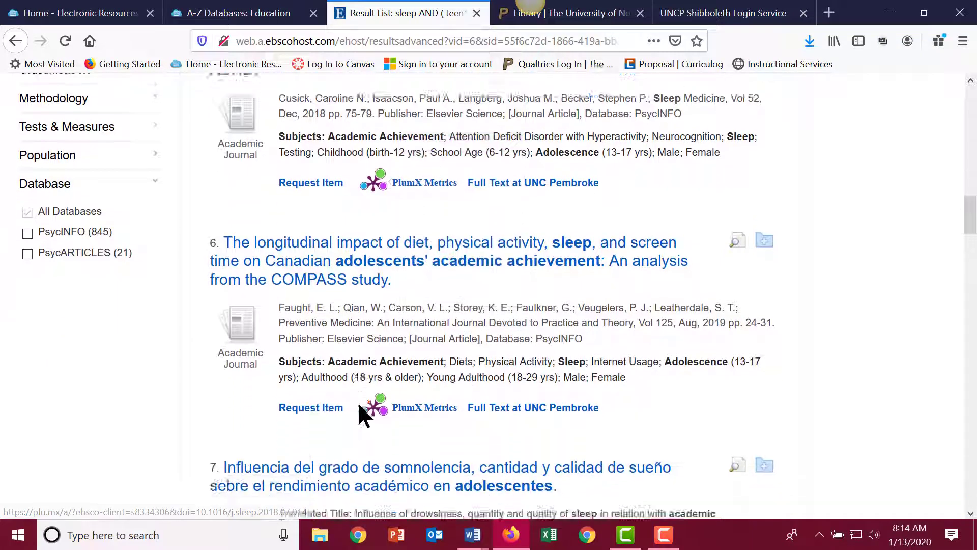
pyautogui.scroll(-6, 358, 405)
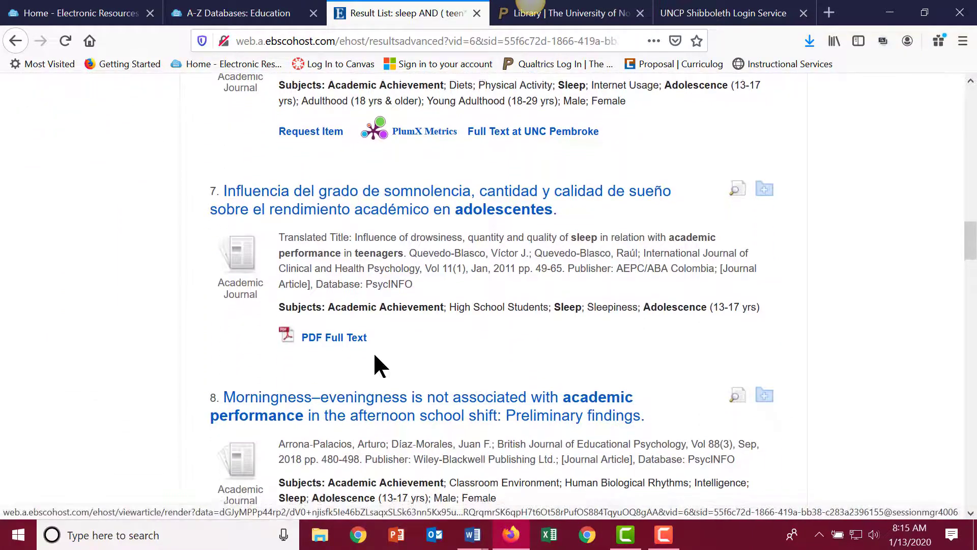
pyautogui.scroll(-3, 376, 359)
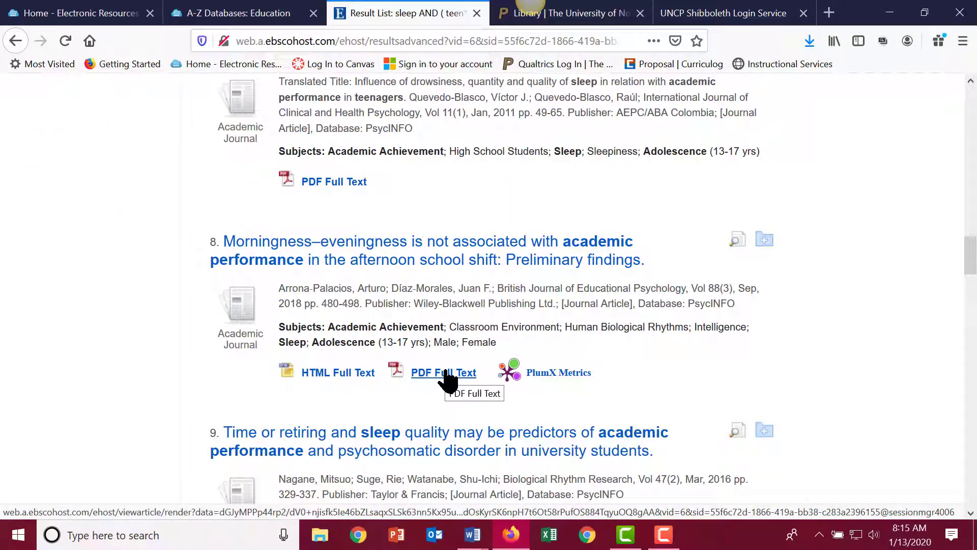
# Open the PDF full text of the article "Morningness–eveningness is not associated with academic performance in the afternoon school shift: Preliminary findings".
pyautogui.scroll(6, 448, 380)
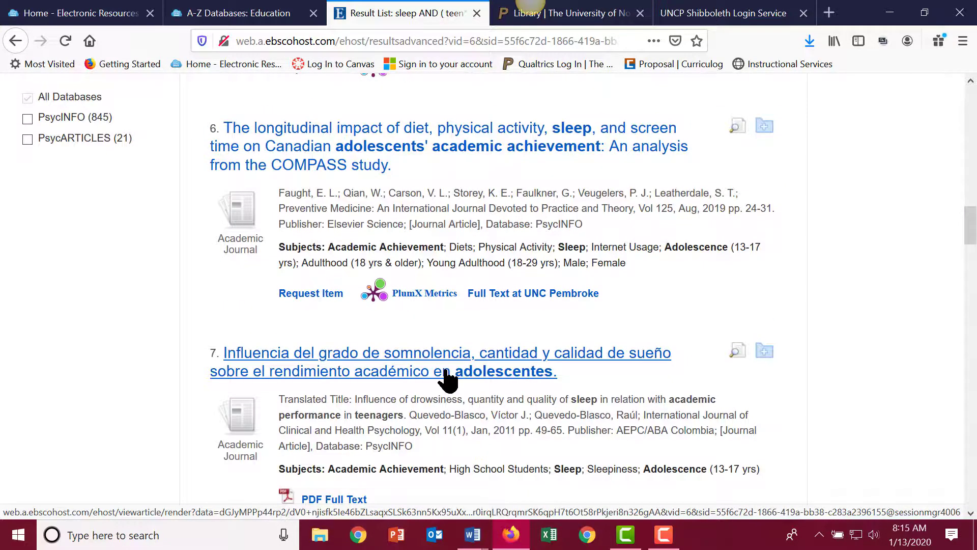
pyautogui.scroll(-8, 448, 379)
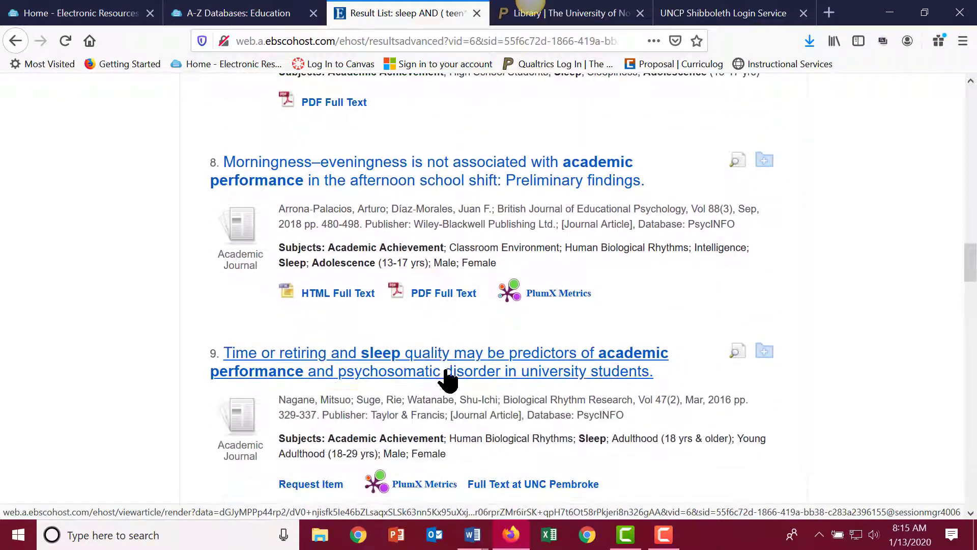
pyautogui.click(449, 298)
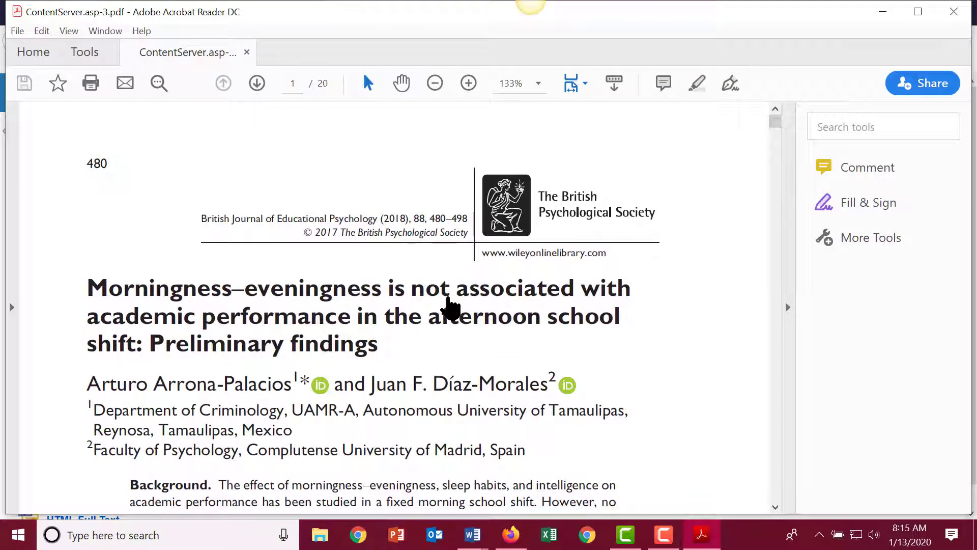
# Read the article's abstract in the PDF, from the background and sample through the methods, results and conclusions.
pyautogui.scroll(-4, 447, 305)
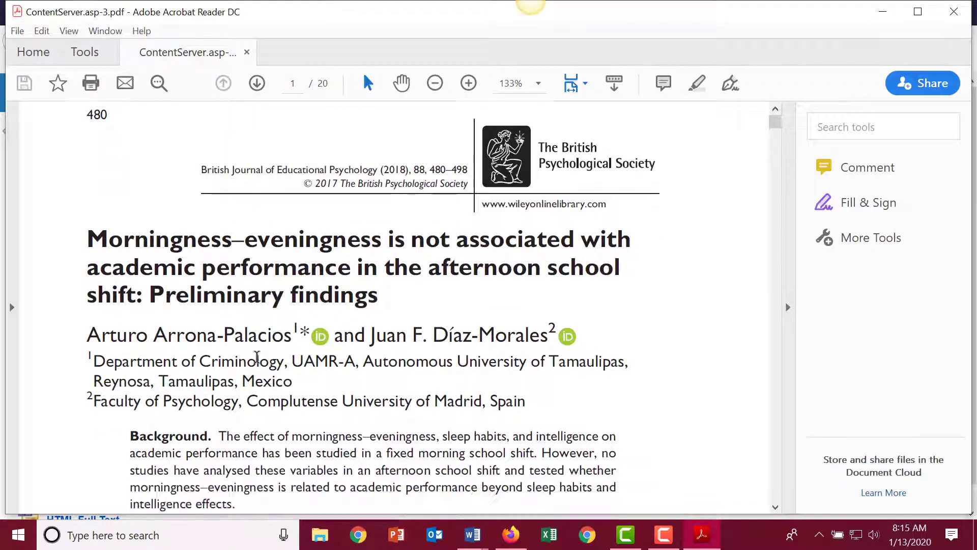
pyautogui.scroll(-4, 376, 343)
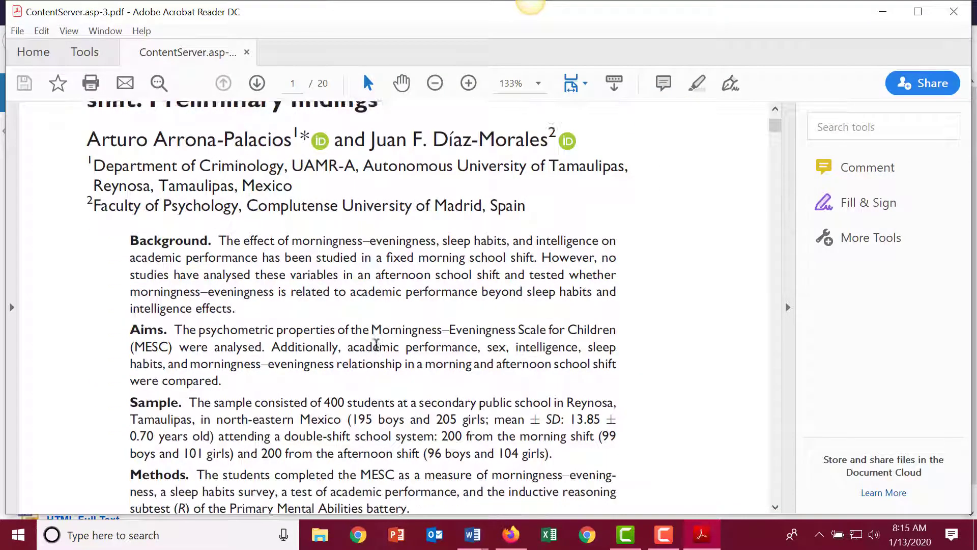
pyautogui.scroll(-4, 376, 345)
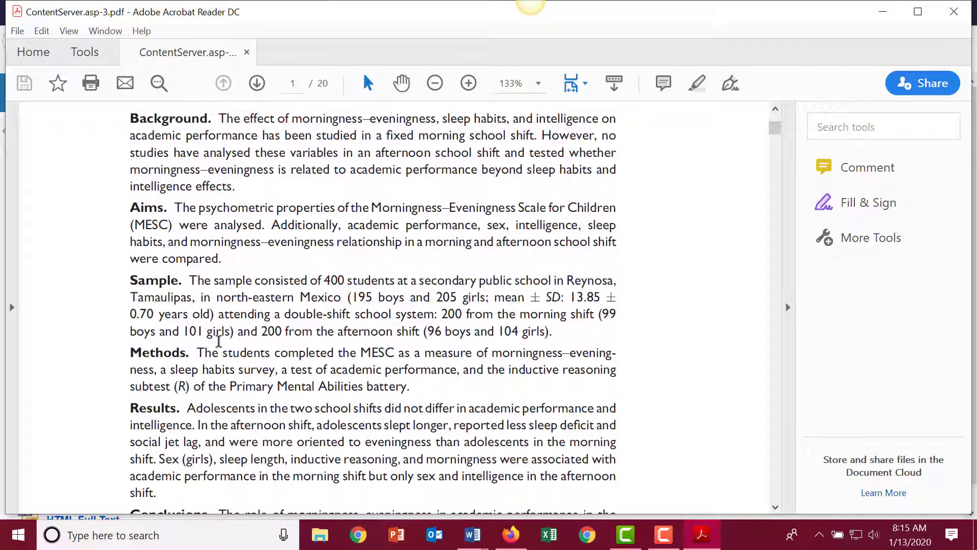
pyautogui.scroll(-1, 219, 340)
pyautogui.scroll(-2, 170, 318)
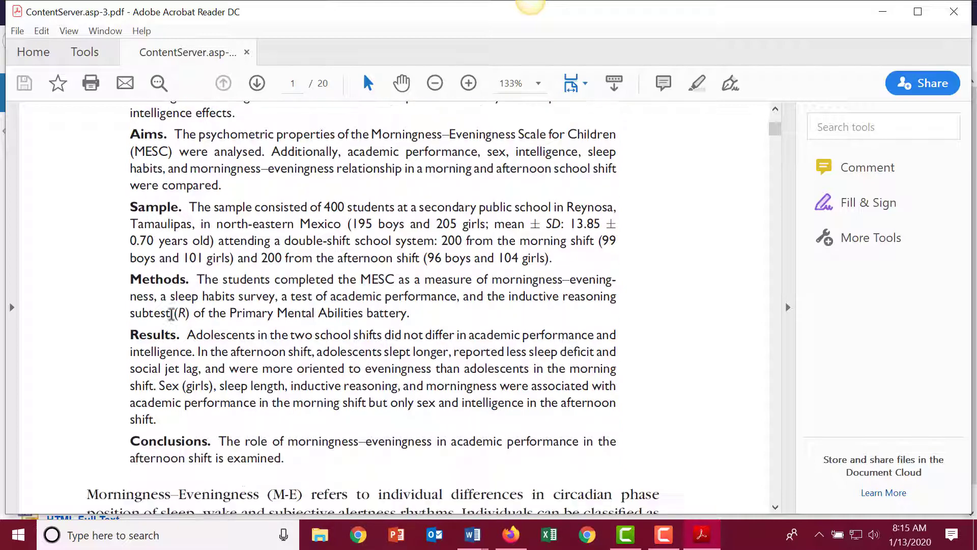
pyautogui.scroll(-3, 186, 373)
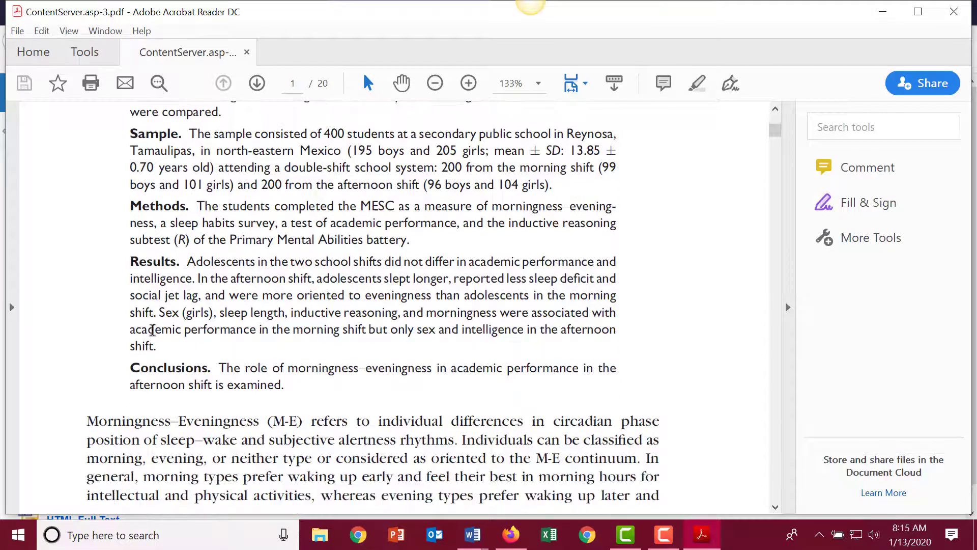
pyautogui.scroll(1, 171, 250)
pyautogui.scroll(-2, 176, 259)
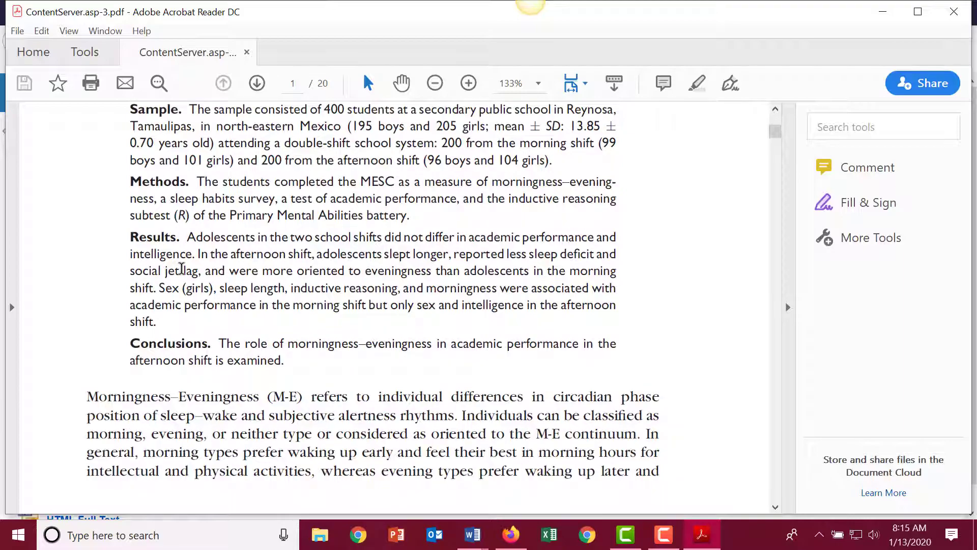
pyautogui.scroll(-3, 182, 269)
# Examine the article's introduction, stated aims and Method section, including the participants and the variables and instruments.
pyautogui.scroll(-16, 182, 269)
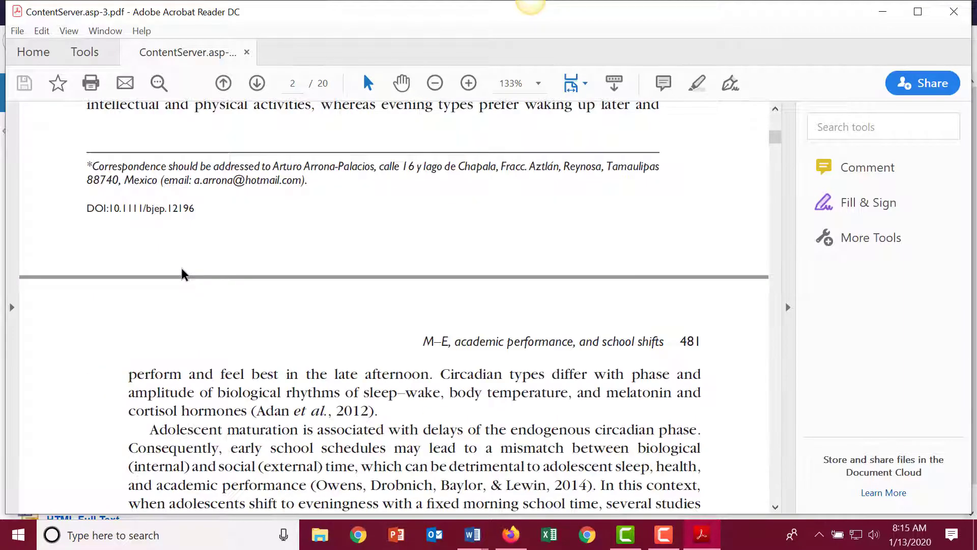
pyautogui.scroll(-20, 181, 270)
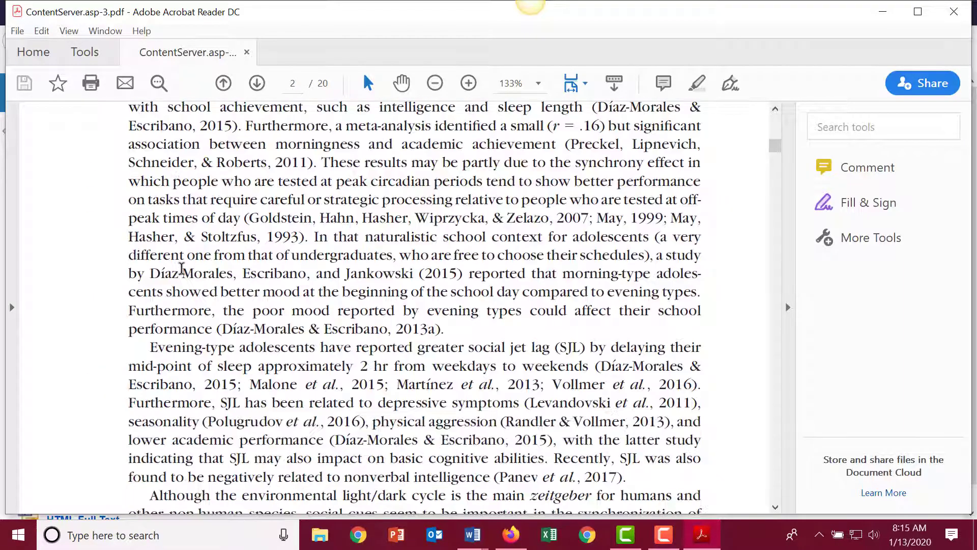
pyautogui.scroll(-13, 182, 269)
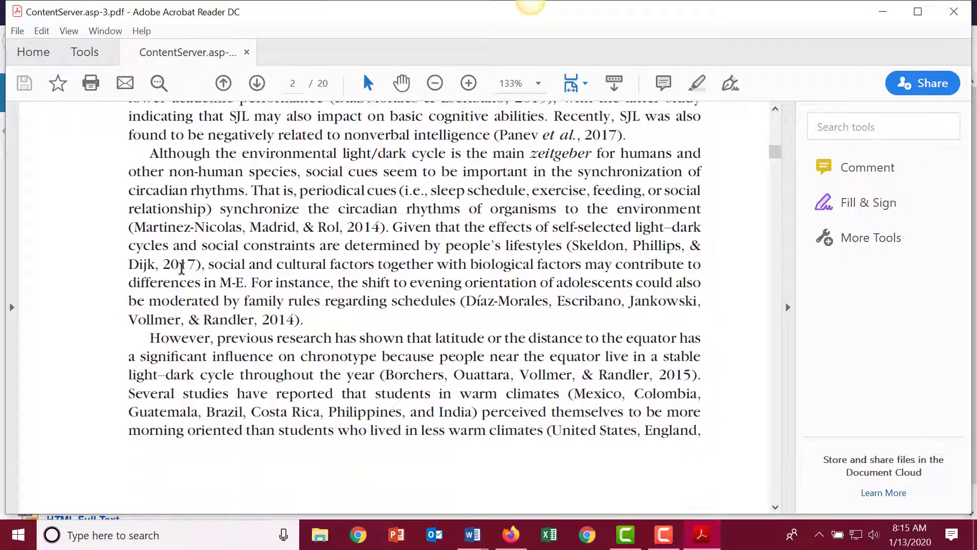
pyautogui.scroll(-17, 181, 269)
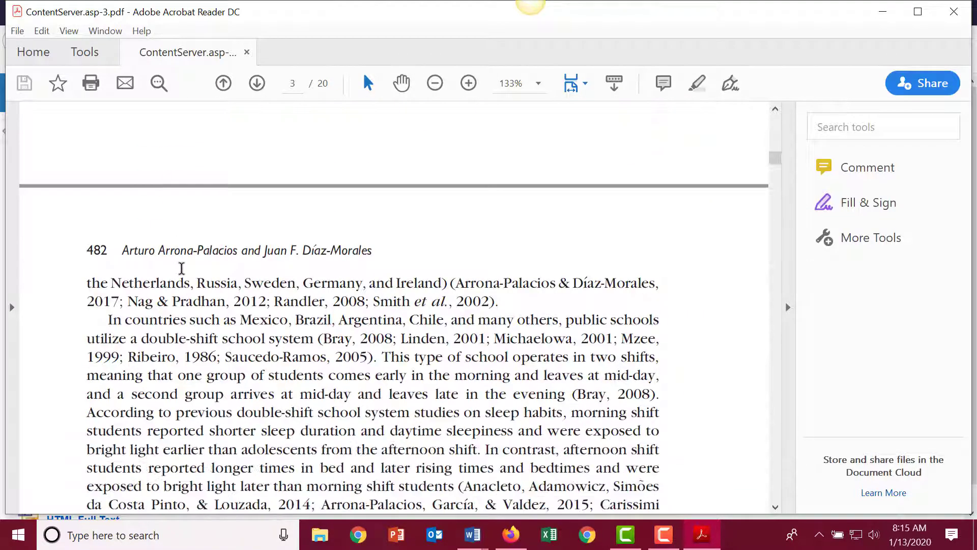
pyautogui.scroll(-14, 182, 269)
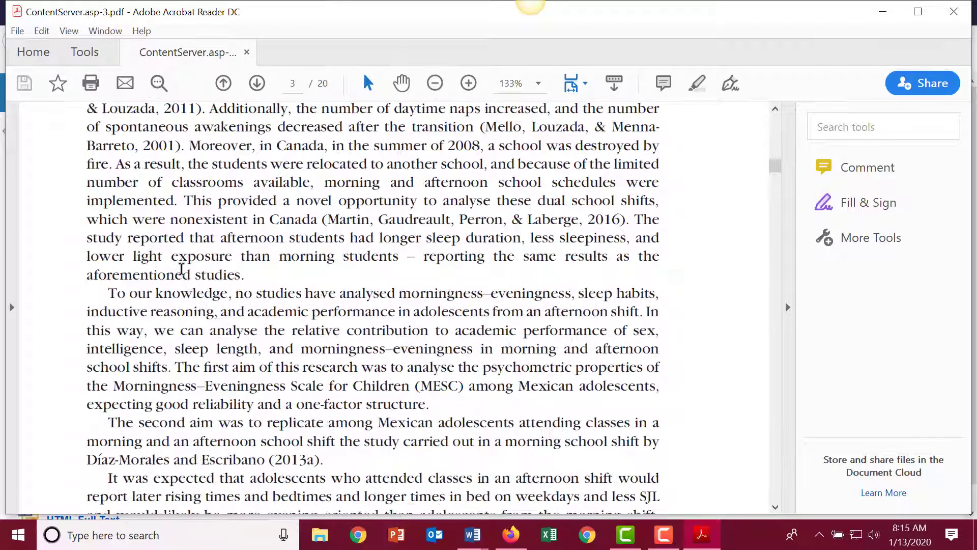
pyautogui.scroll(-8, 182, 269)
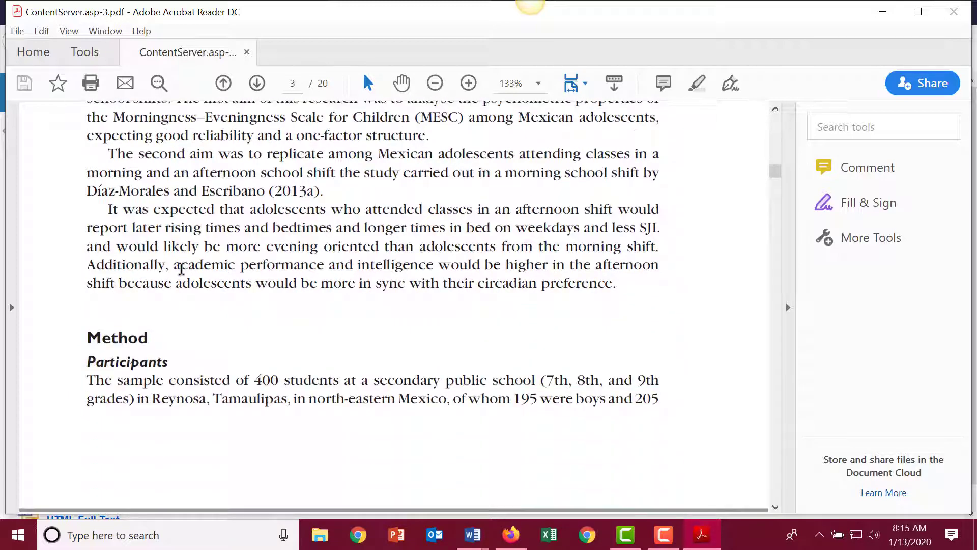
pyautogui.scroll(-2, 182, 268)
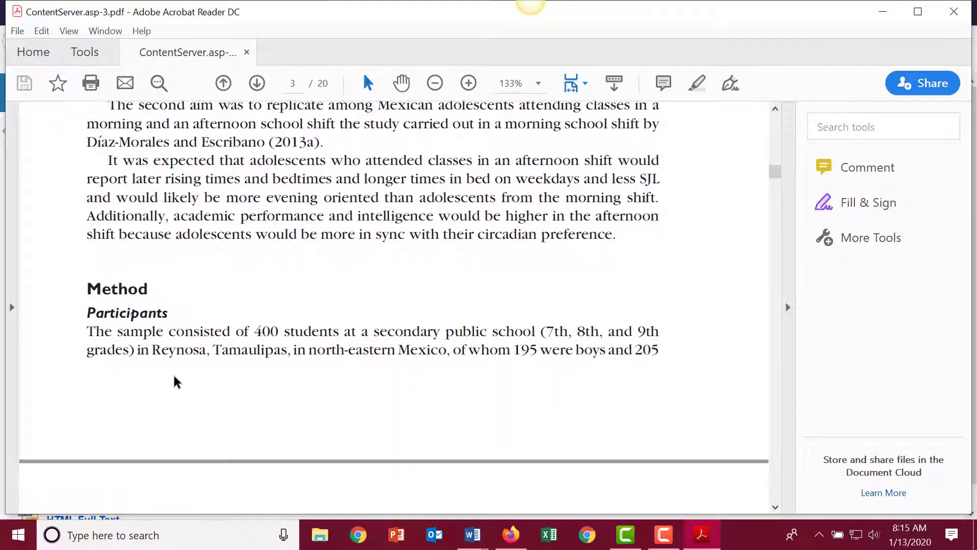
pyautogui.scroll(-11, 142, 342)
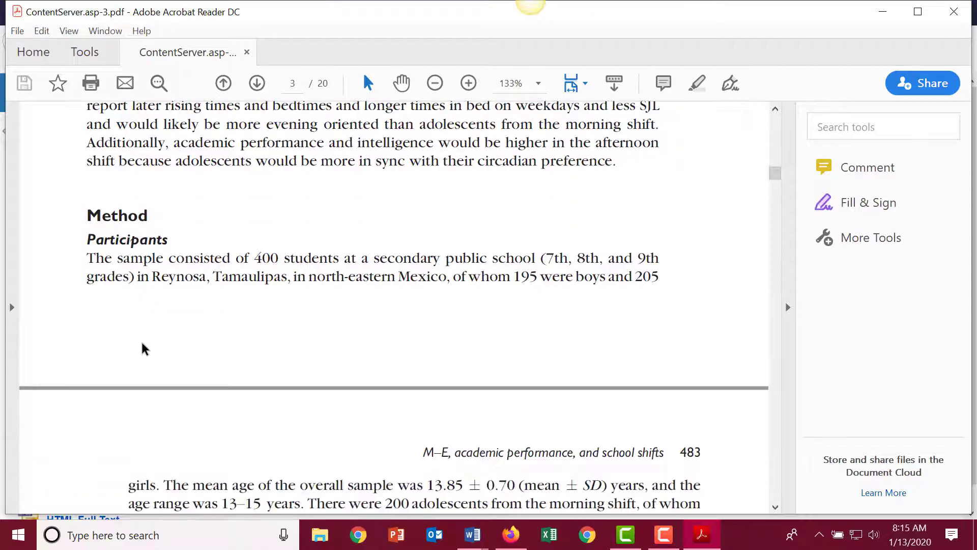
pyautogui.scroll(-4, 141, 342)
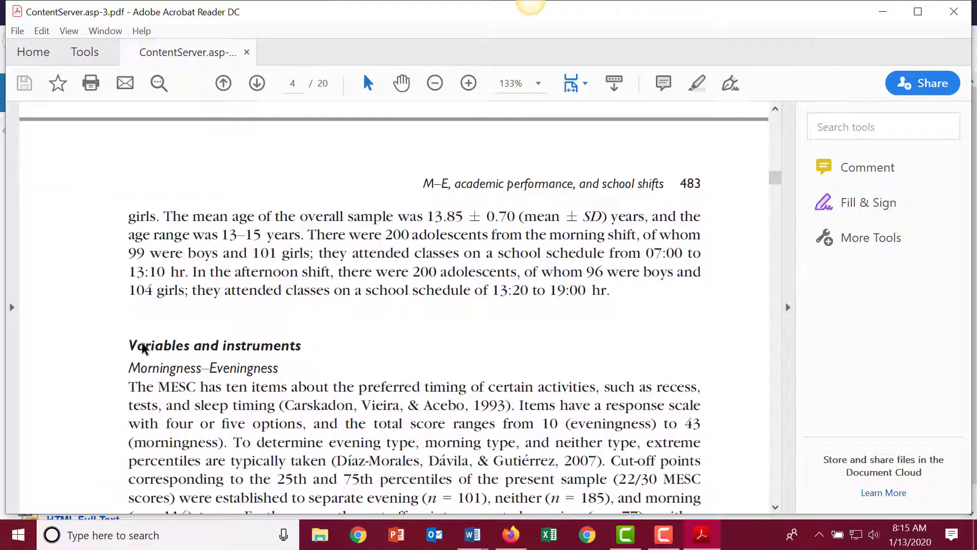
pyautogui.scroll(-5, 141, 342)
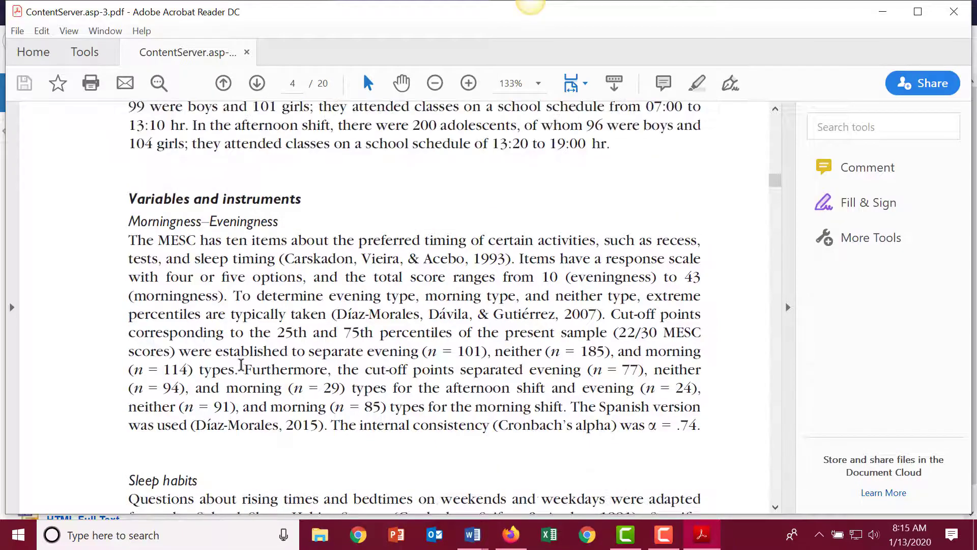
pyautogui.scroll(13, 241, 366)
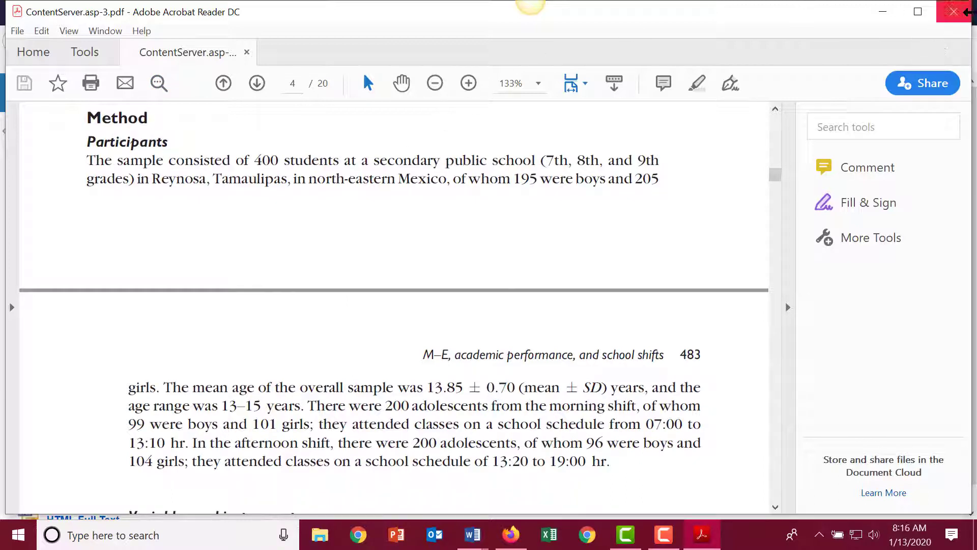
# Close the article's PDF window and add the article to the EBSCOhost folder.
pyautogui.click(955, 12)
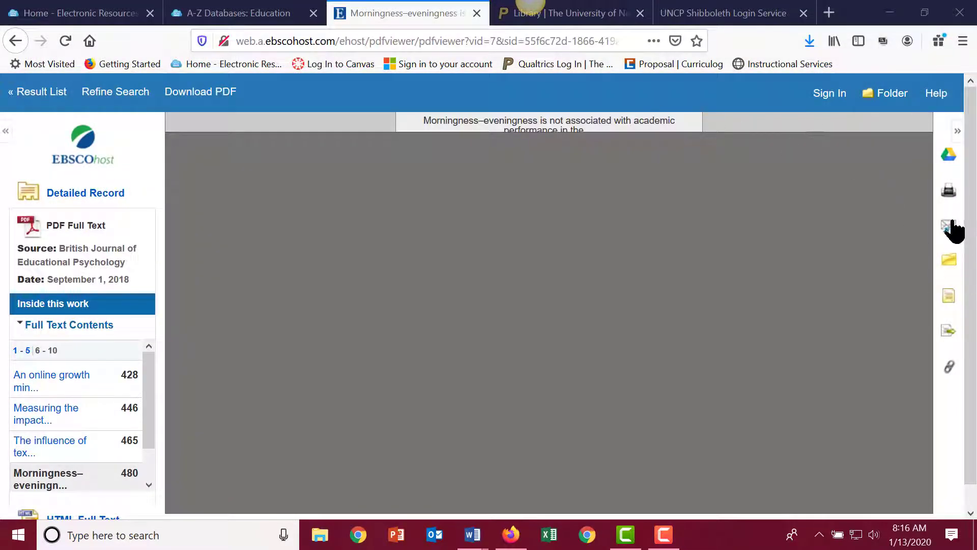
pyautogui.click(950, 263)
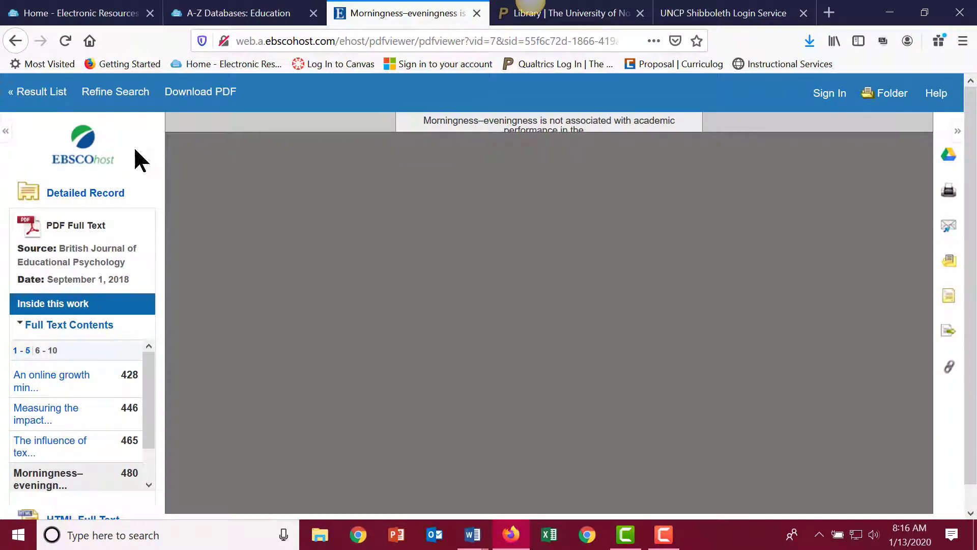
# From the result list, add "The influence of chronotype on the academic achievement of children and adolescents" and "Sleep difficulties and academic performance in Norwegian higher education students" to the folder.
pyautogui.click(31, 93)
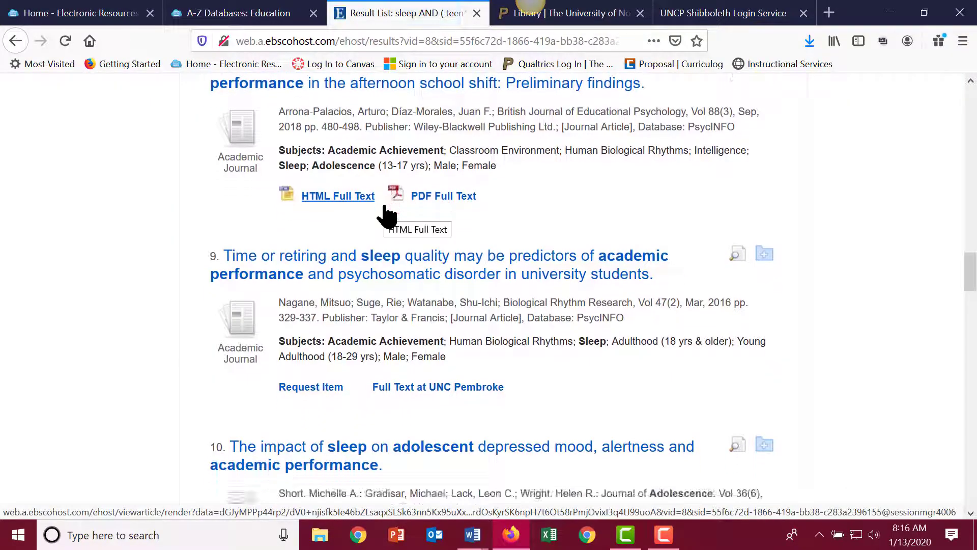
pyautogui.scroll(-4, 386, 211)
pyautogui.scroll(-6, 384, 205)
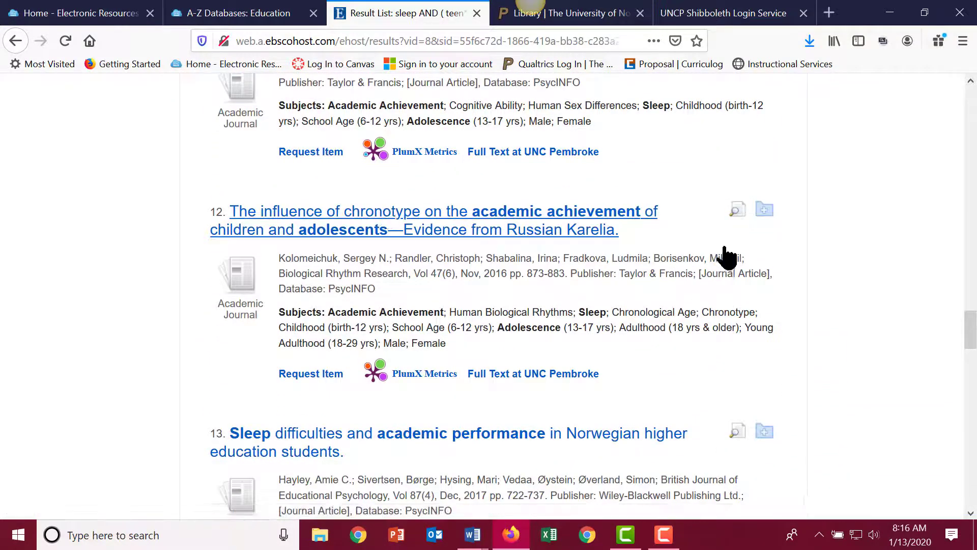
pyautogui.click(768, 211)
pyautogui.scroll(-1, 774, 218)
pyautogui.scroll(-4, 774, 220)
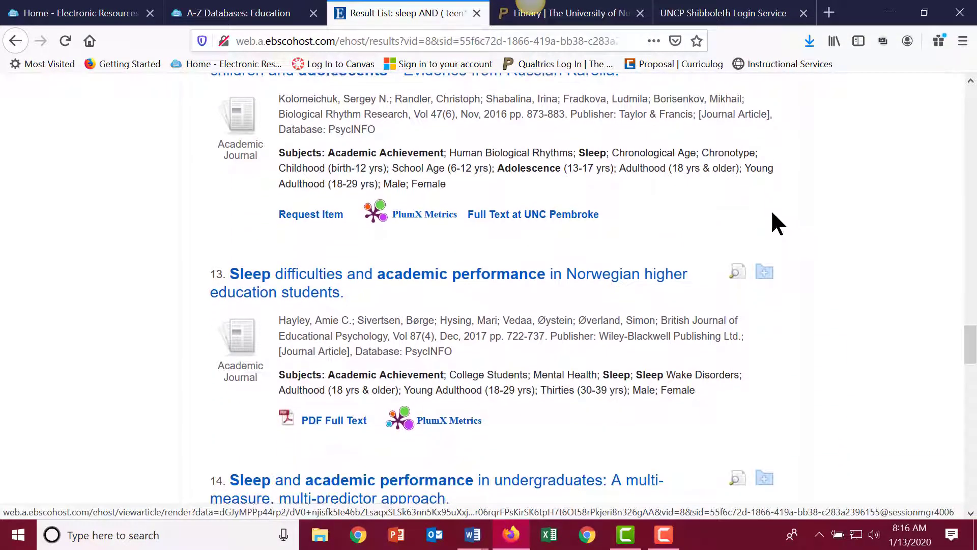
pyautogui.click(765, 198)
pyautogui.scroll(-2, 765, 198)
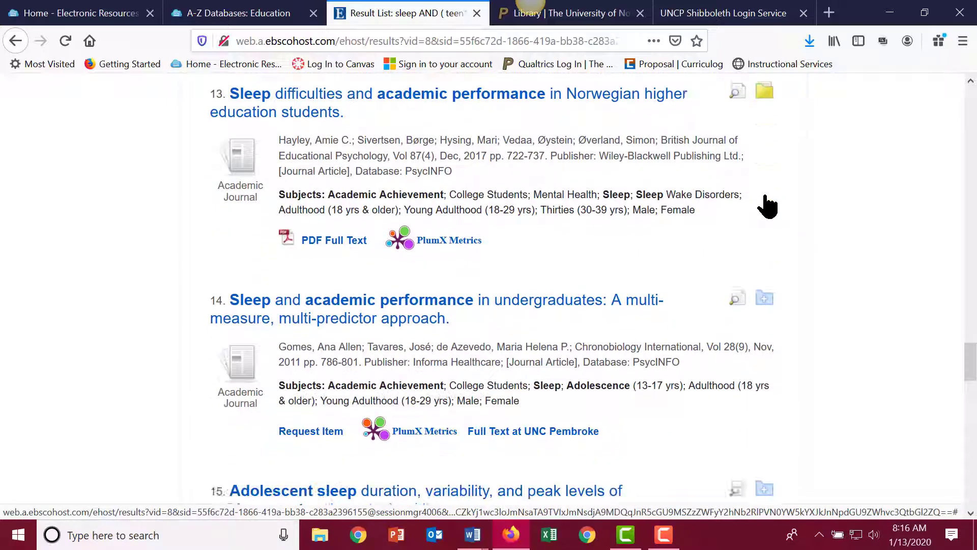
# Open the folder of saved articles, look over the options for e-mailing them, and return to the folder contents.
pyautogui.scroll(20, 765, 196)
pyautogui.scroll(20, 764, 195)
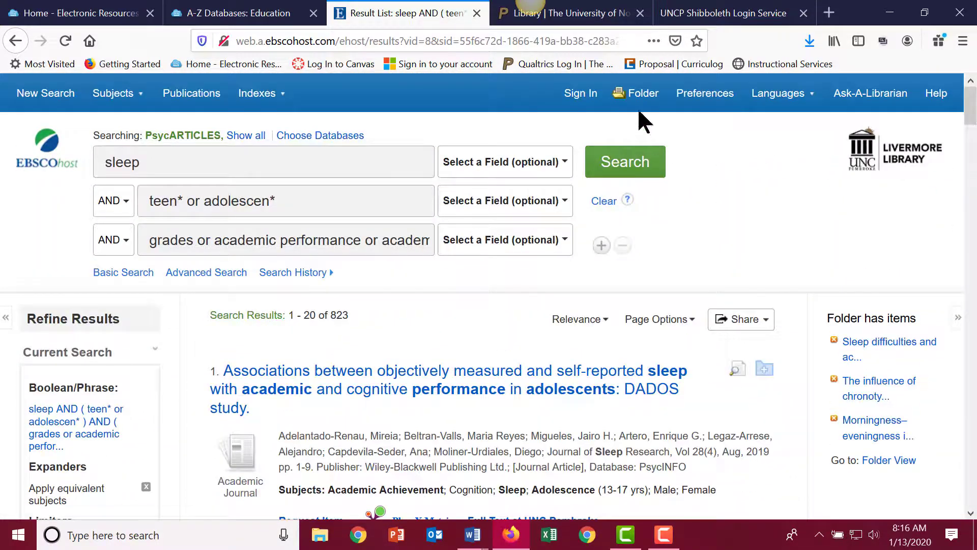
pyautogui.click(637, 94)
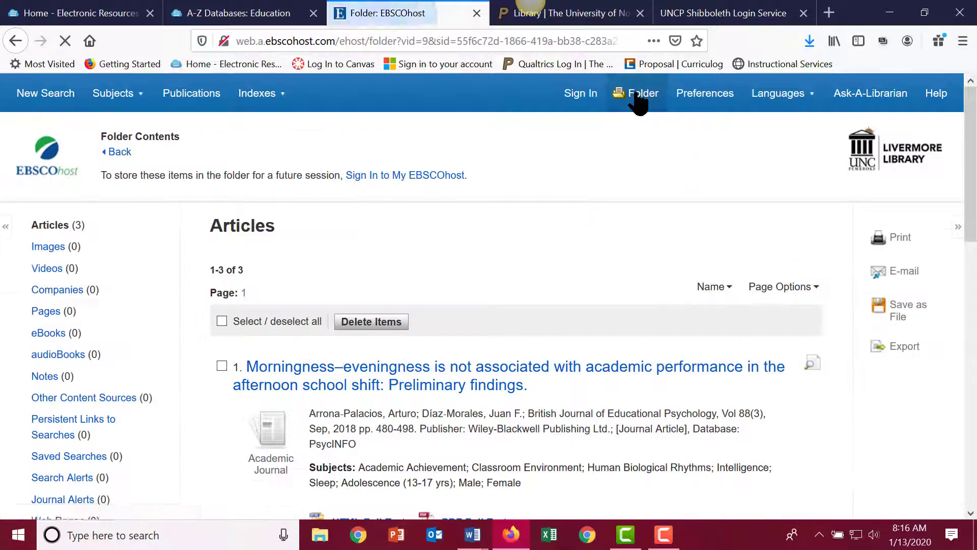
pyautogui.click(900, 277)
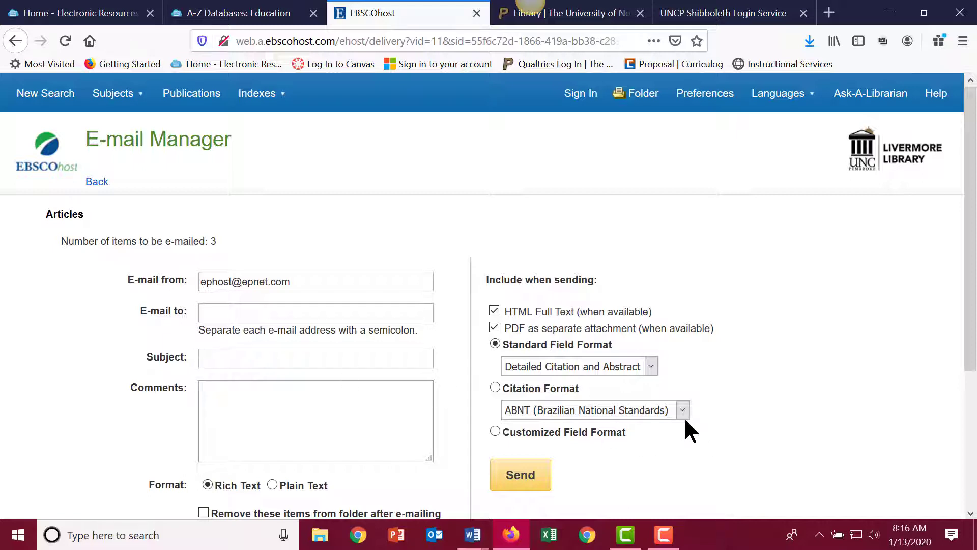
pyautogui.click(97, 183)
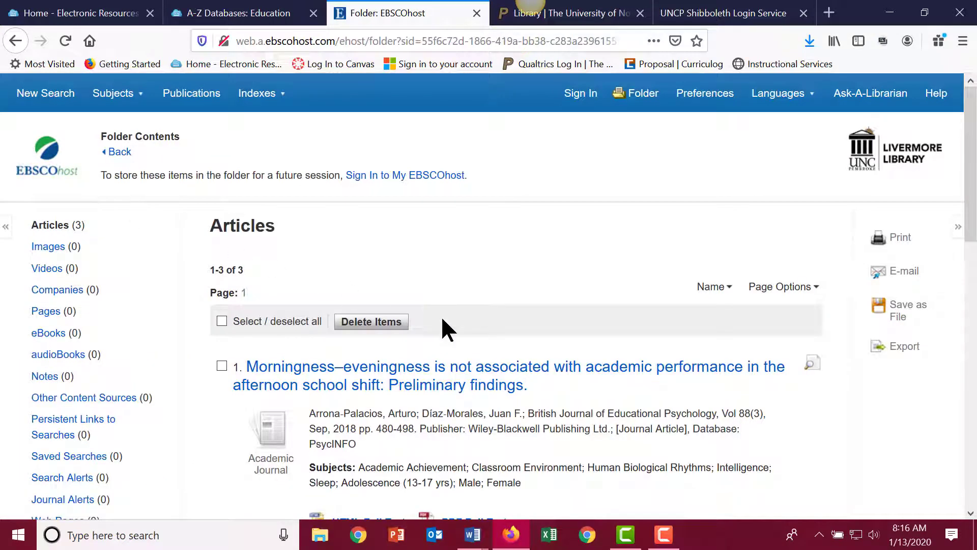
# Bring up the citation formats for the saved Morningness–eveningness article and examine its APA reference.
pyautogui.click(434, 365)
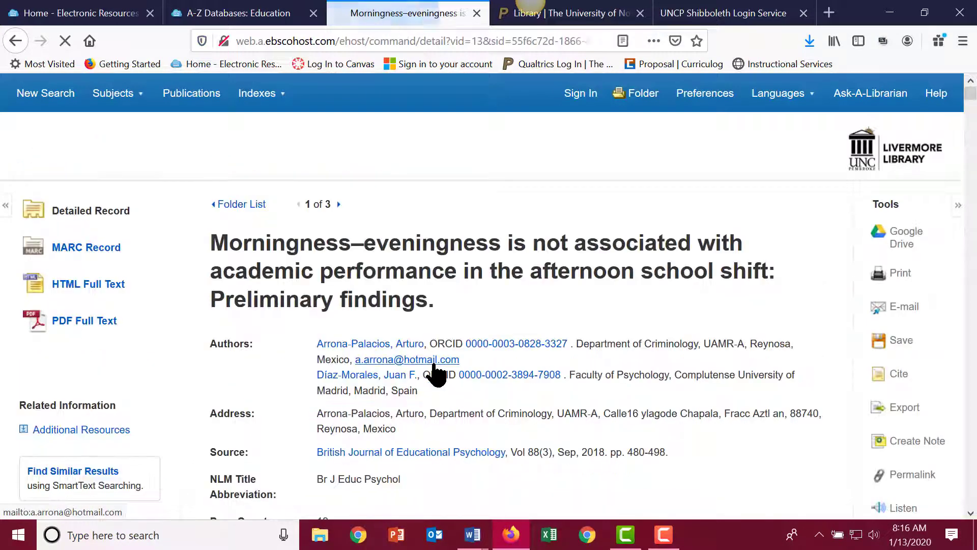
pyautogui.click(893, 379)
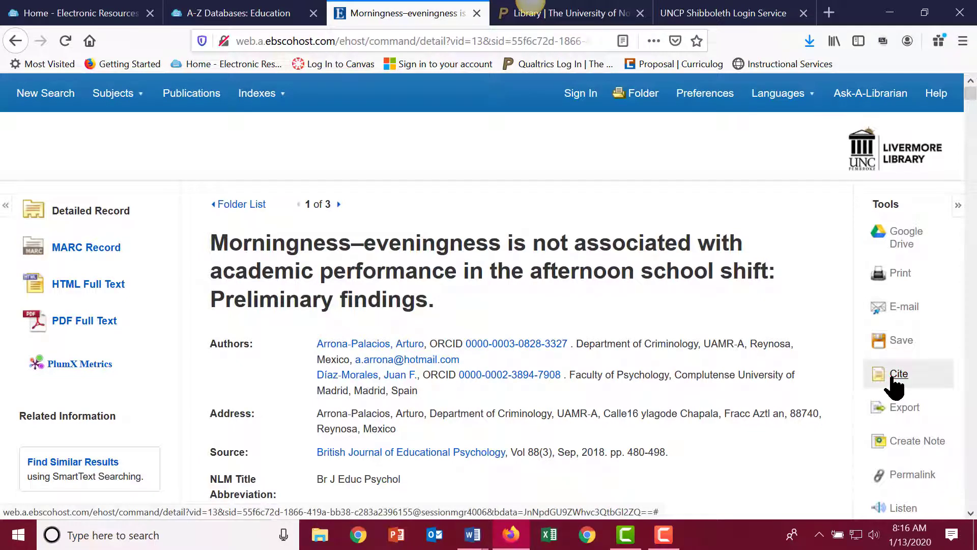
pyautogui.scroll(-2, 667, 343)
pyautogui.scroll(-4, 667, 344)
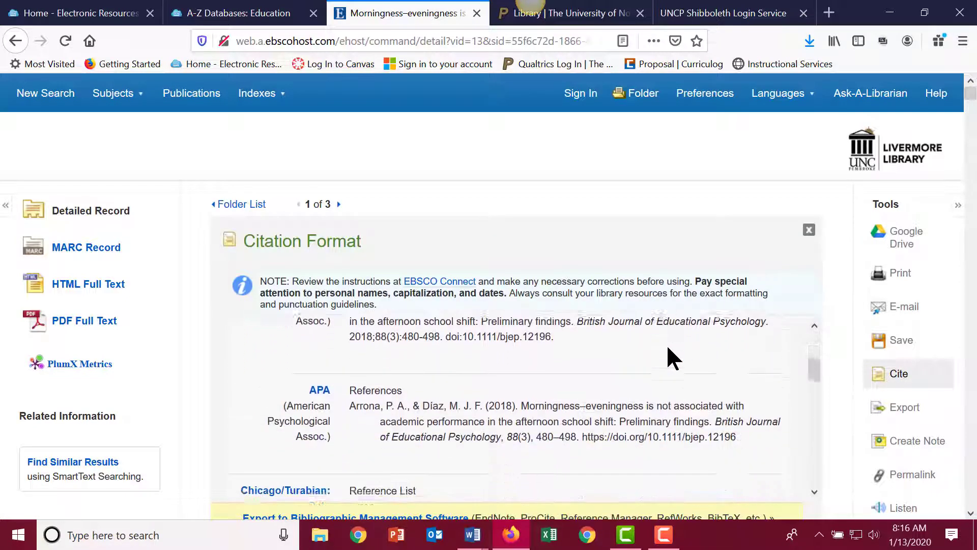
pyautogui.scroll(1, 512, 380)
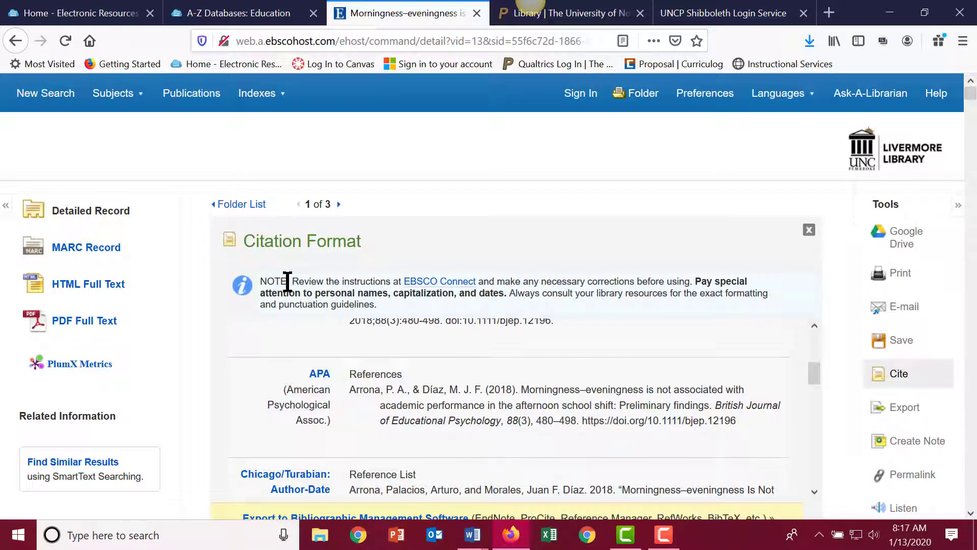
# Return from the citation to the search result list and look over the first articles and their full-text options.
pyautogui.click(247, 205)
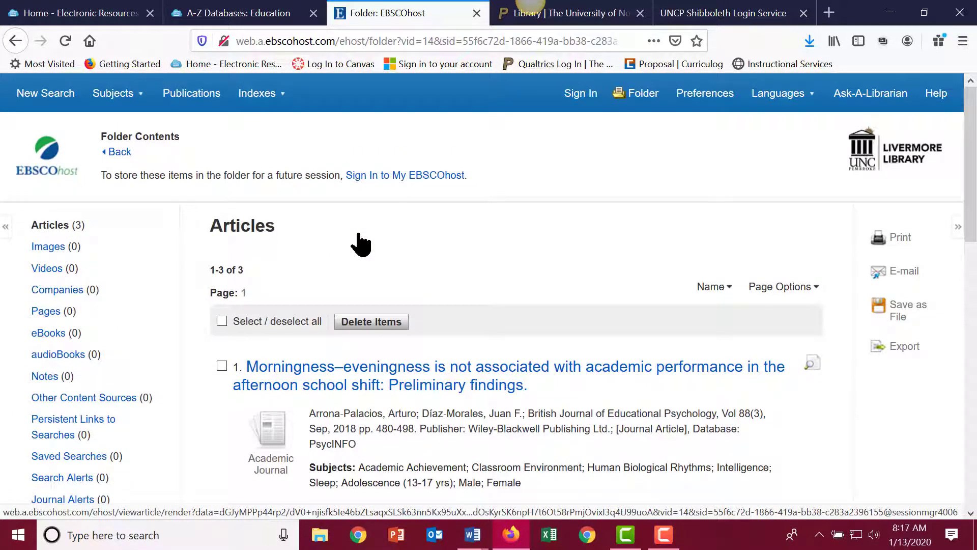
pyautogui.click(119, 154)
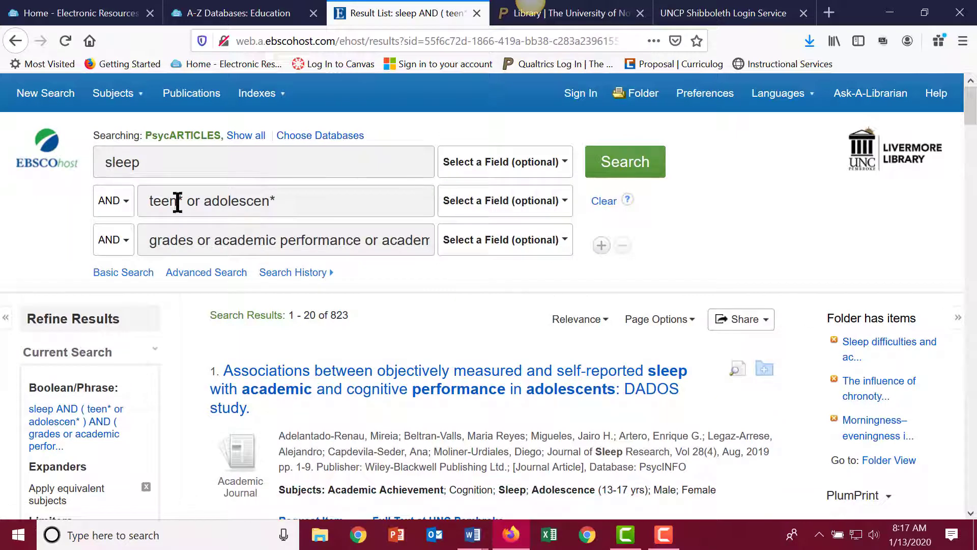
pyautogui.scroll(-5, 334, 305)
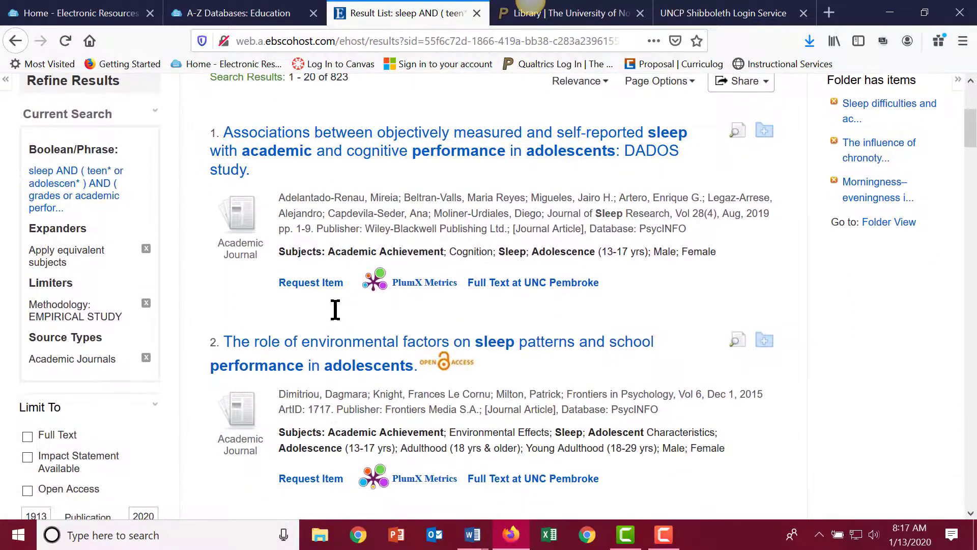
pyautogui.scroll(-2, 239, 397)
pyautogui.scroll(-2, 351, 326)
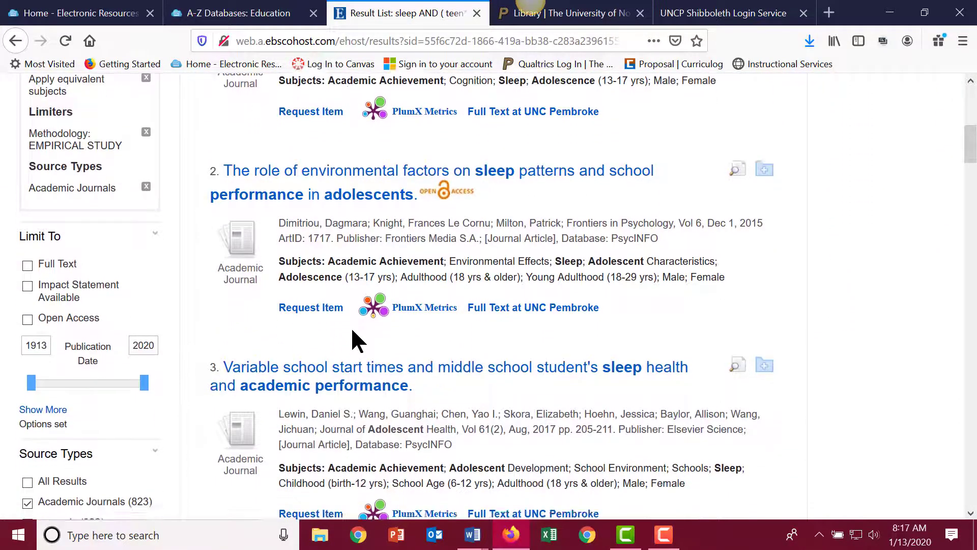
# Expand the major subject heading filter for the result list and limit the results to the heading "sleep".
pyautogui.scroll(-2, 338, 331)
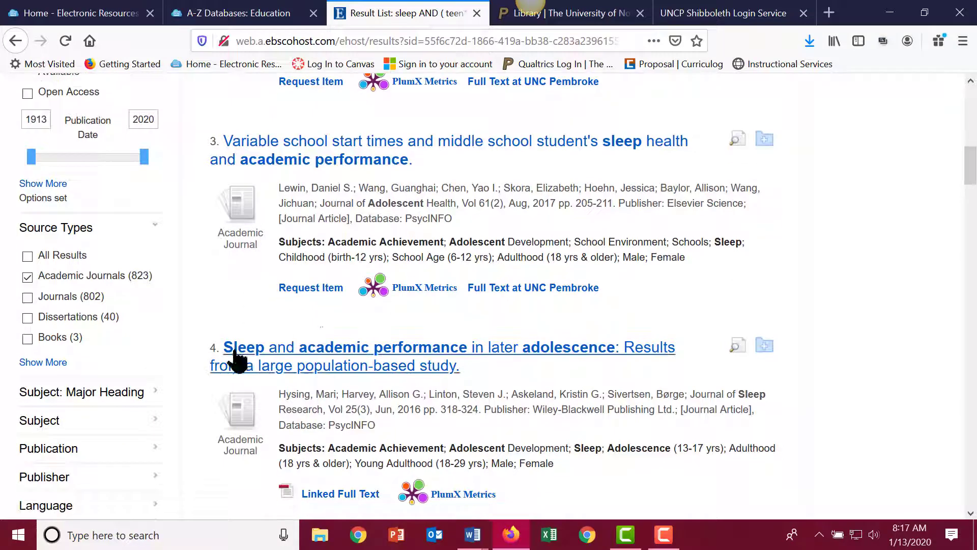
pyautogui.click(103, 397)
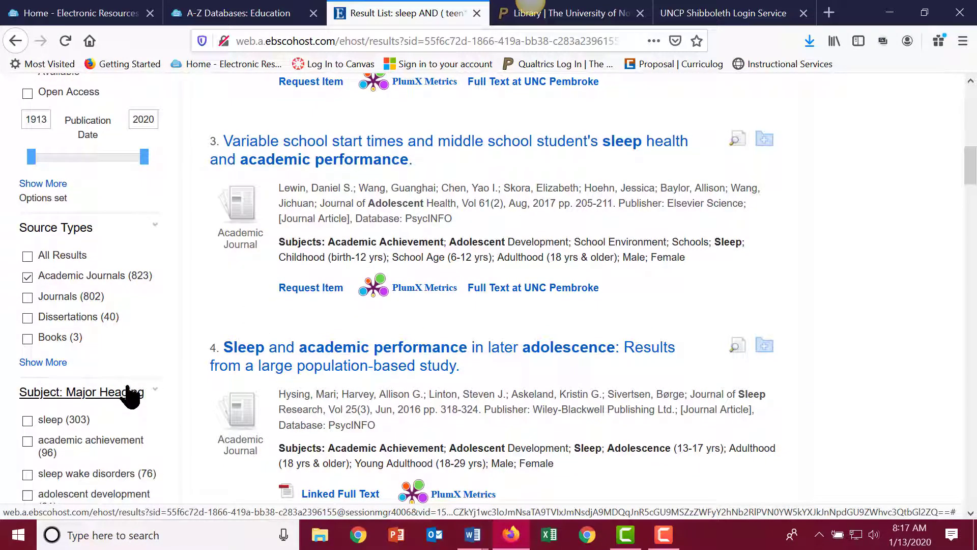
pyautogui.scroll(-2, 122, 386)
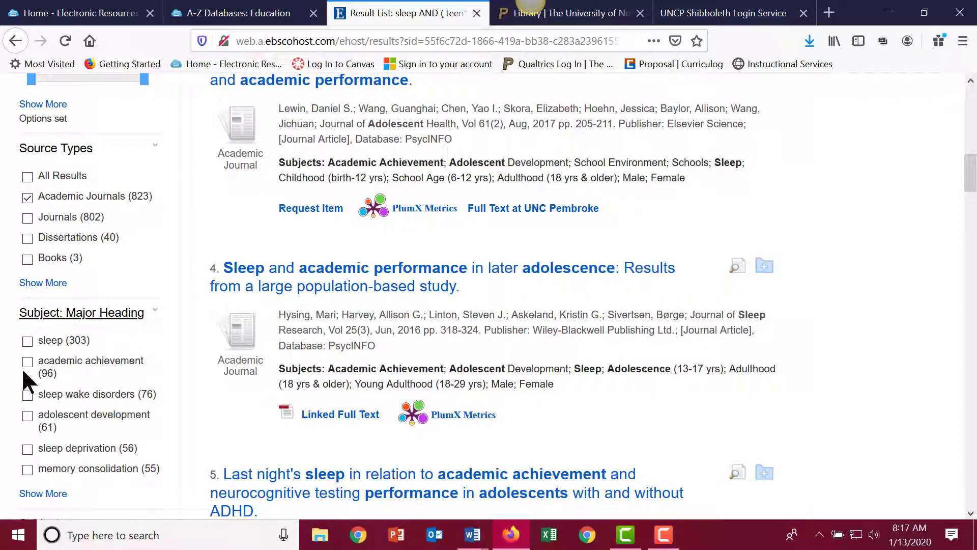
pyautogui.click(27, 341)
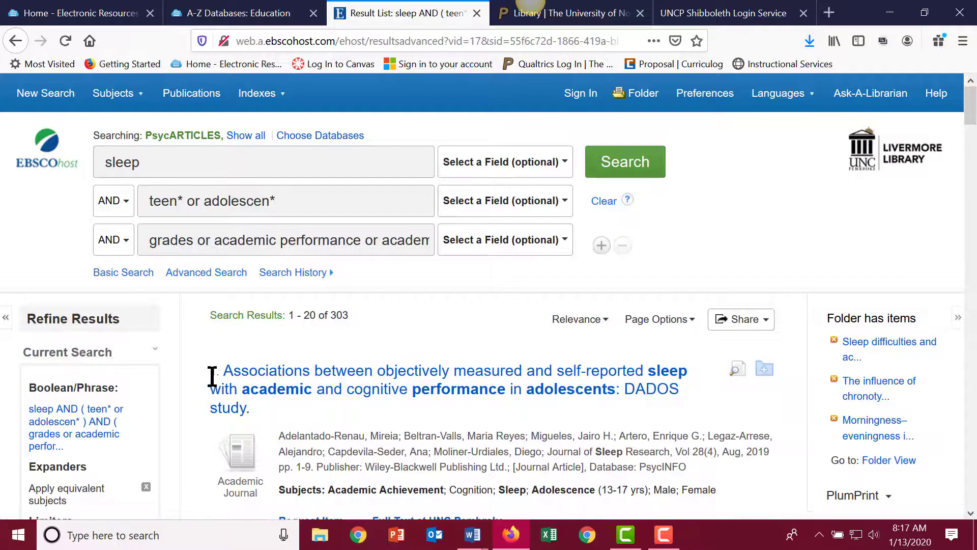
# From the full list of major subject headings, add academic achievement, memory consolidation, memory and learning as limits and update the results.
pyautogui.scroll(-6, 213, 377)
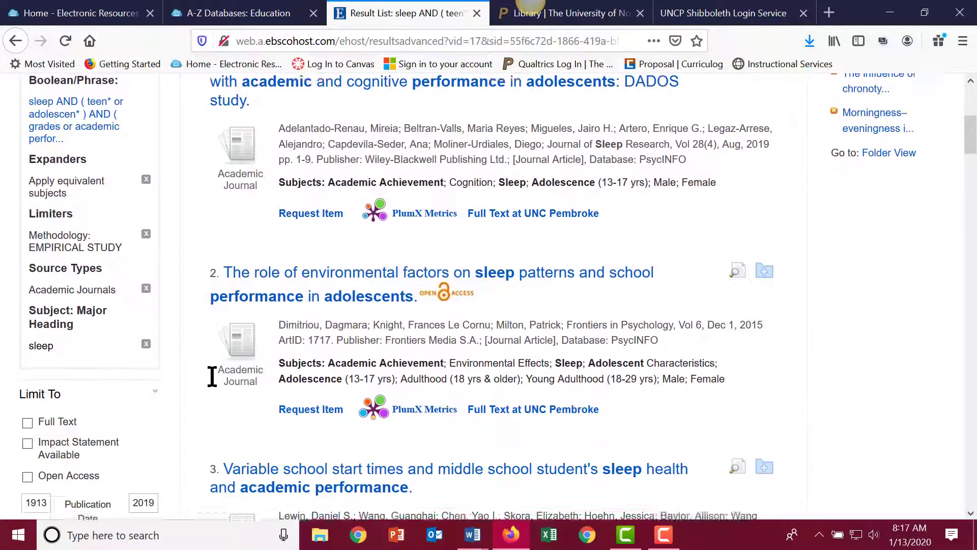
pyautogui.scroll(-8, 213, 376)
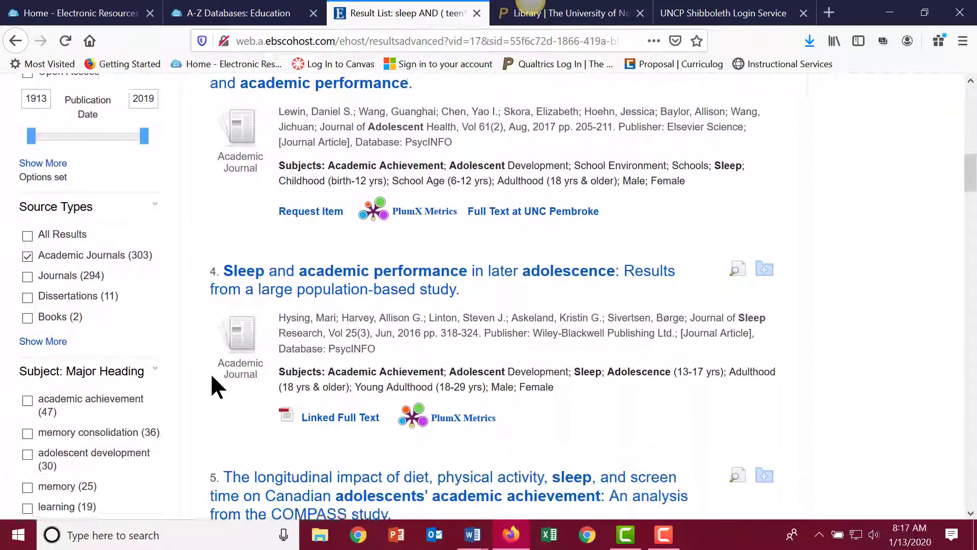
pyautogui.scroll(-2, 212, 376)
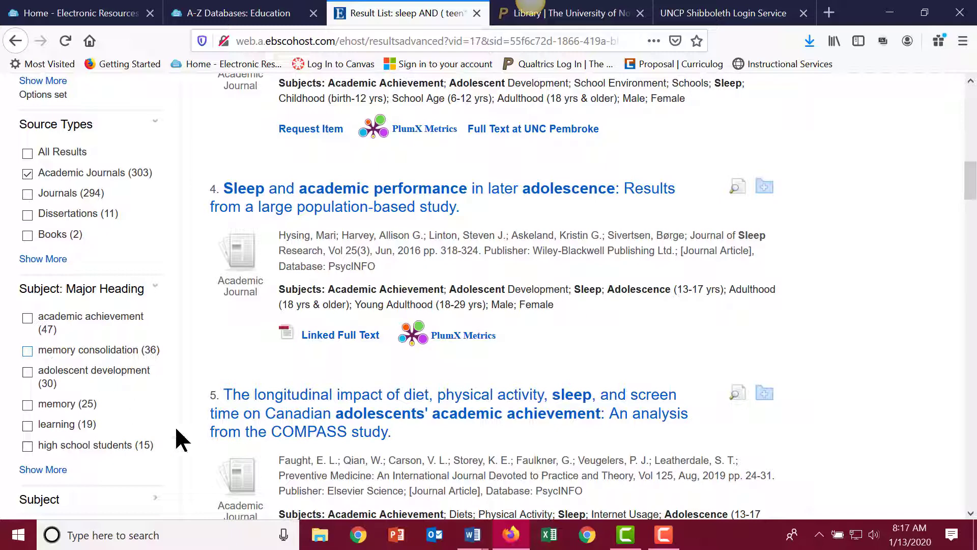
pyautogui.click(49, 470)
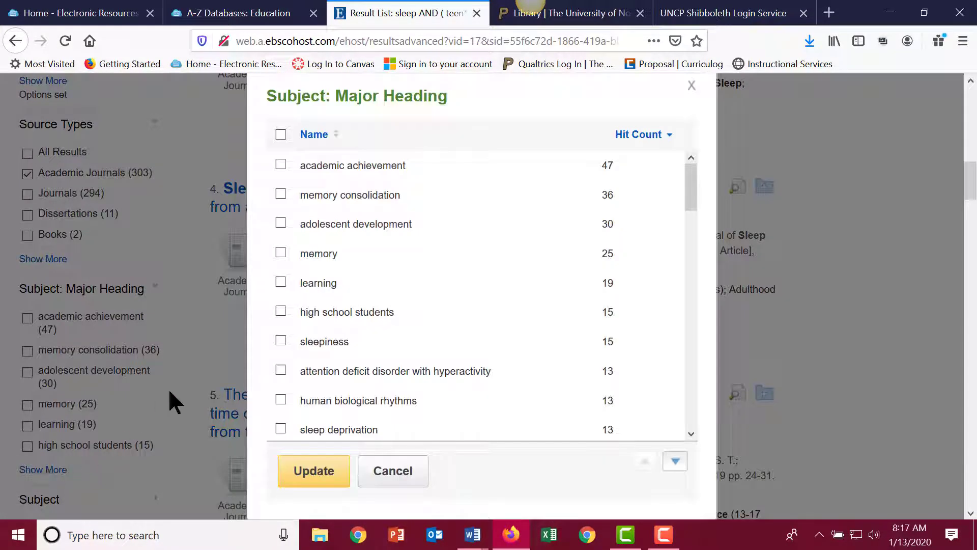
pyautogui.click(281, 164)
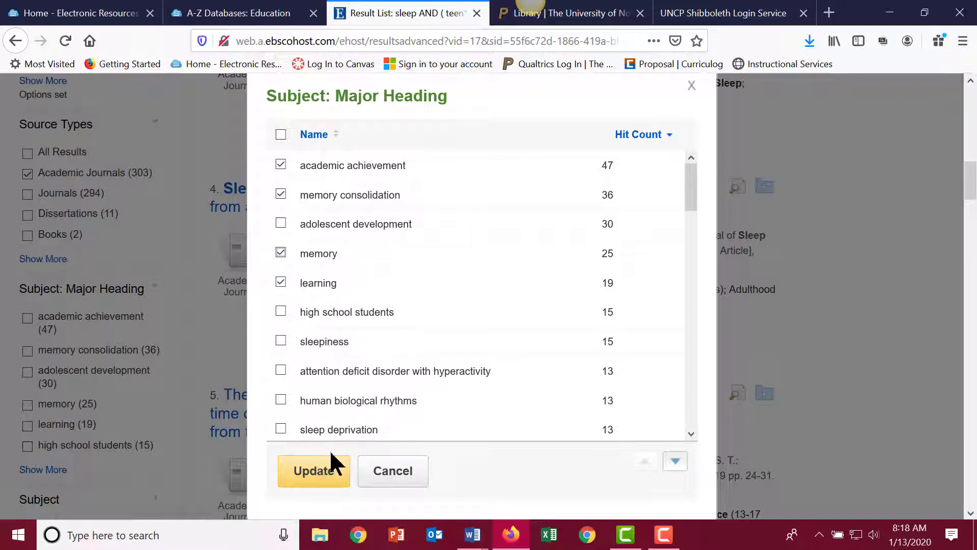
pyautogui.click(312, 471)
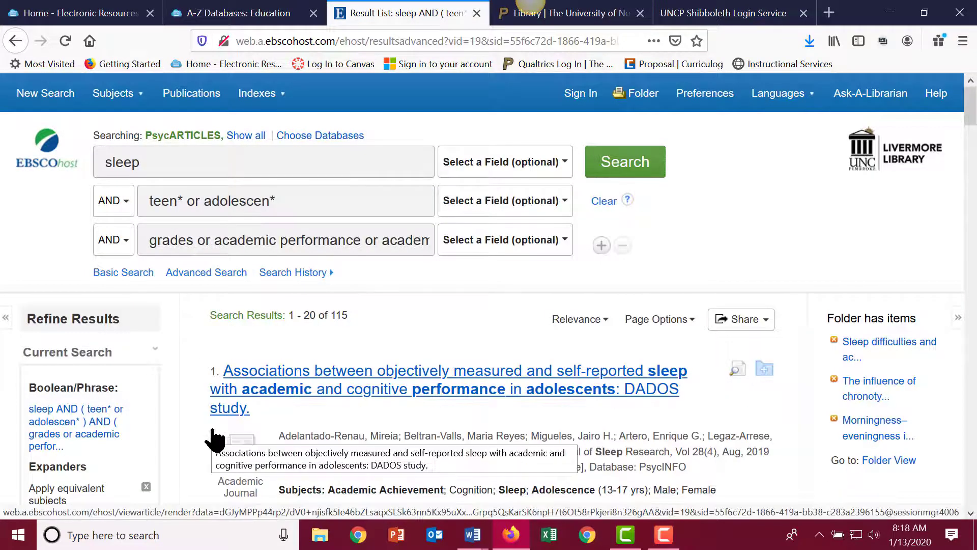
# Look over the narrowed results and open the UNC Pembroke full-text record for "Last night's sleep in relation to academic achievement".
pyautogui.scroll(-6, 215, 438)
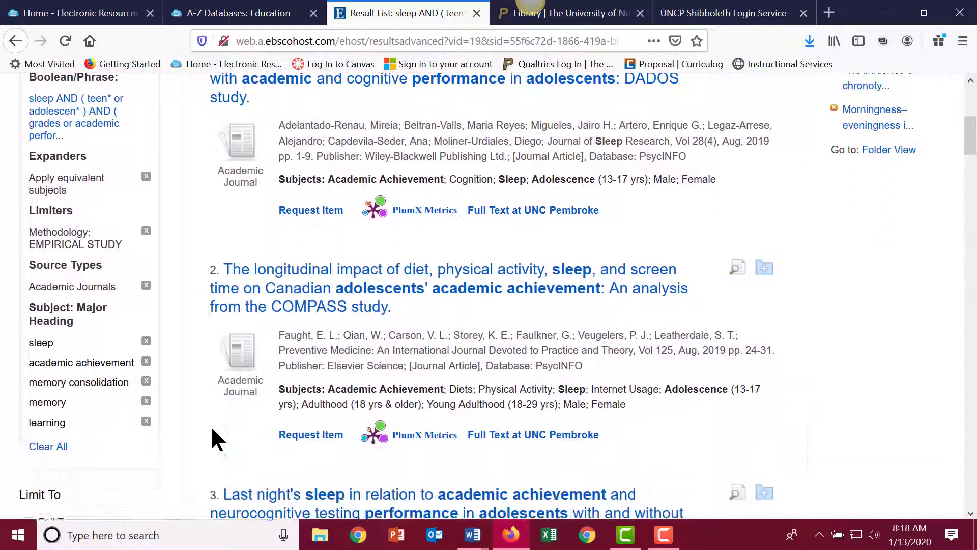
pyautogui.scroll(-5, 212, 428)
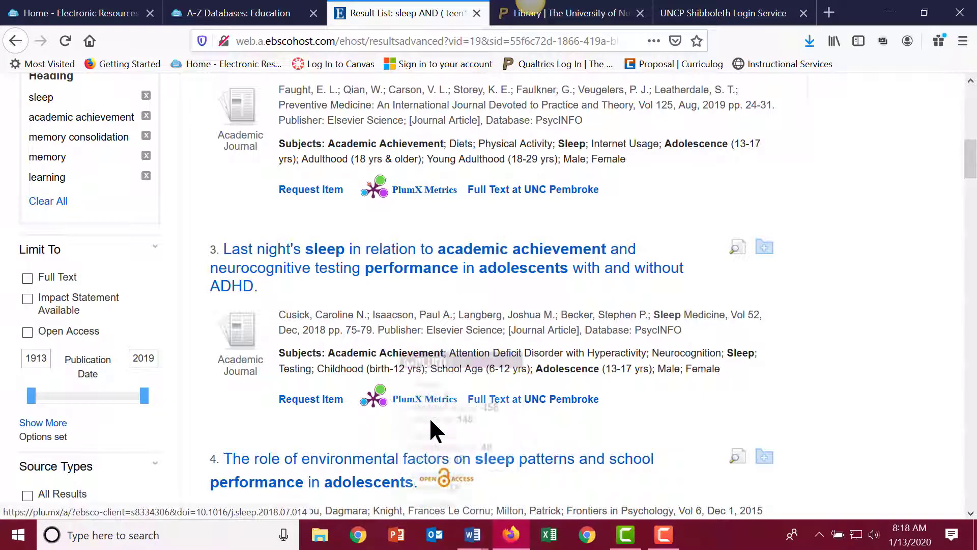
pyautogui.scroll(3, 711, 425)
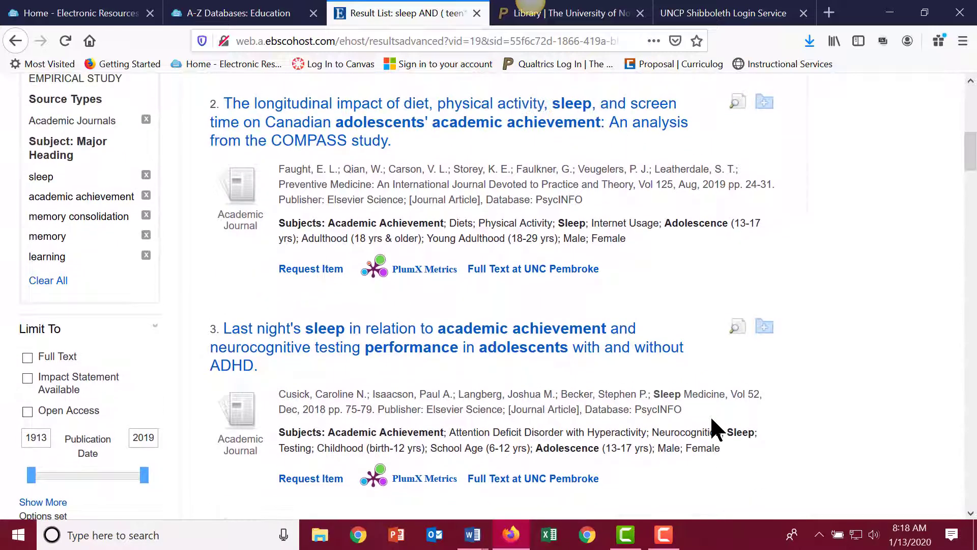
pyautogui.scroll(-3, 710, 414)
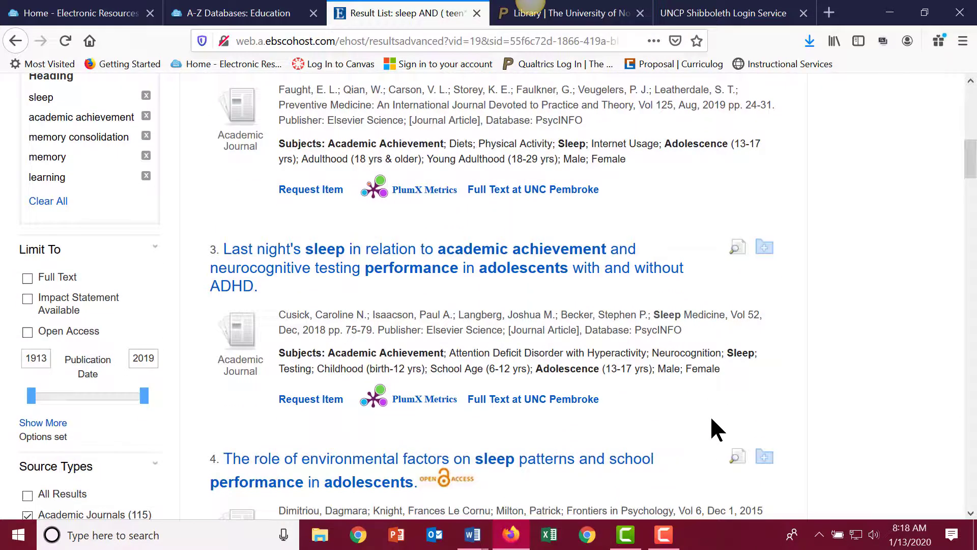
pyautogui.click(557, 400)
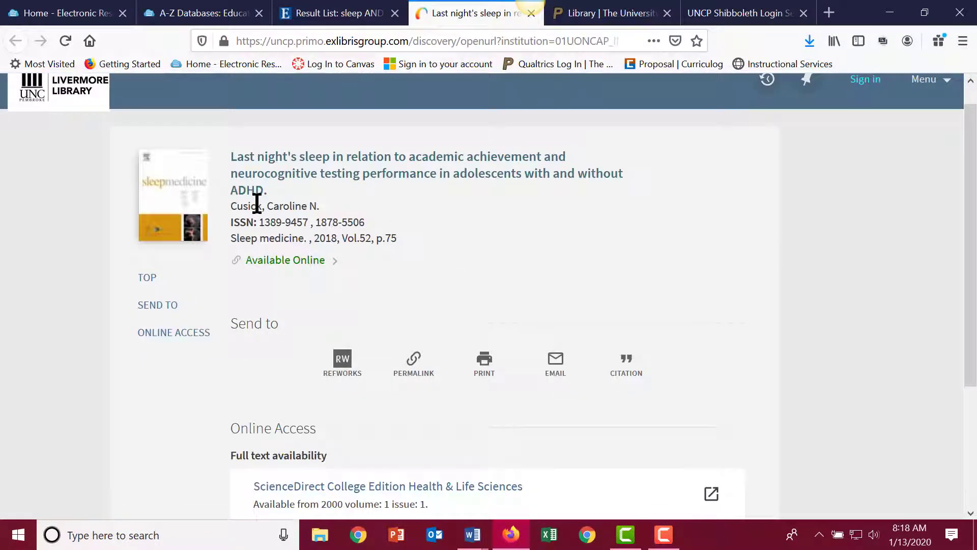
# Review the library record's online access options and open the article through ScienceDirect College Edition Health & Life Sciences.
pyautogui.scroll(-3, 443, 338)
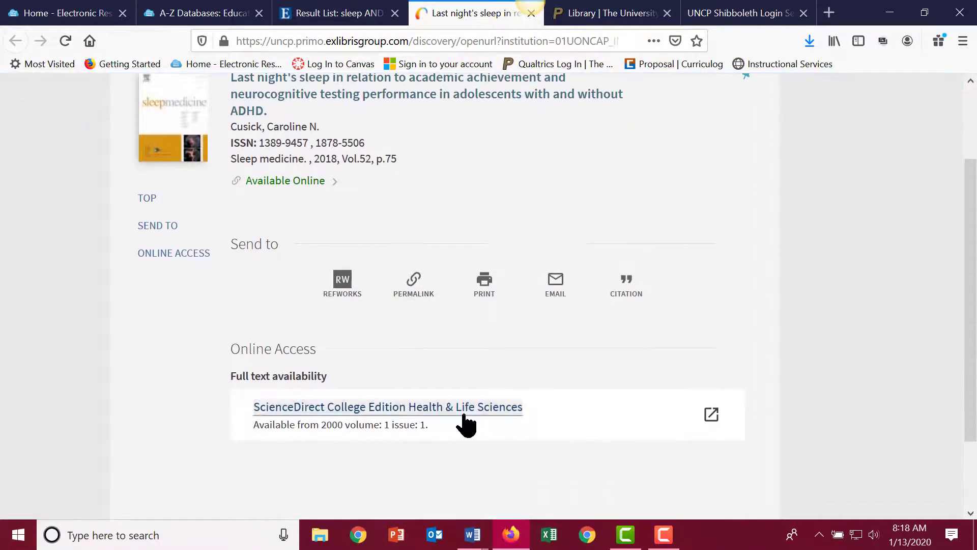
pyautogui.scroll(3, 635, 424)
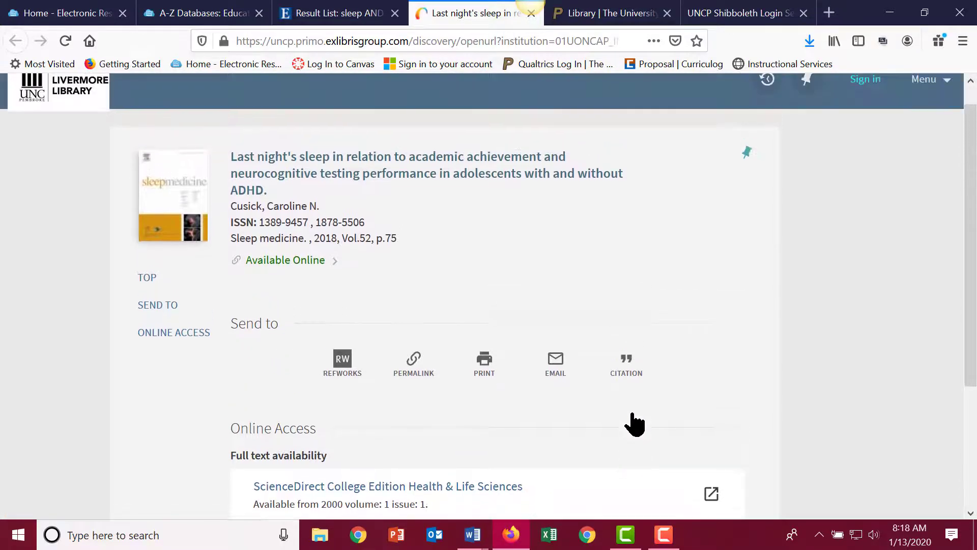
pyautogui.scroll(-3, 632, 421)
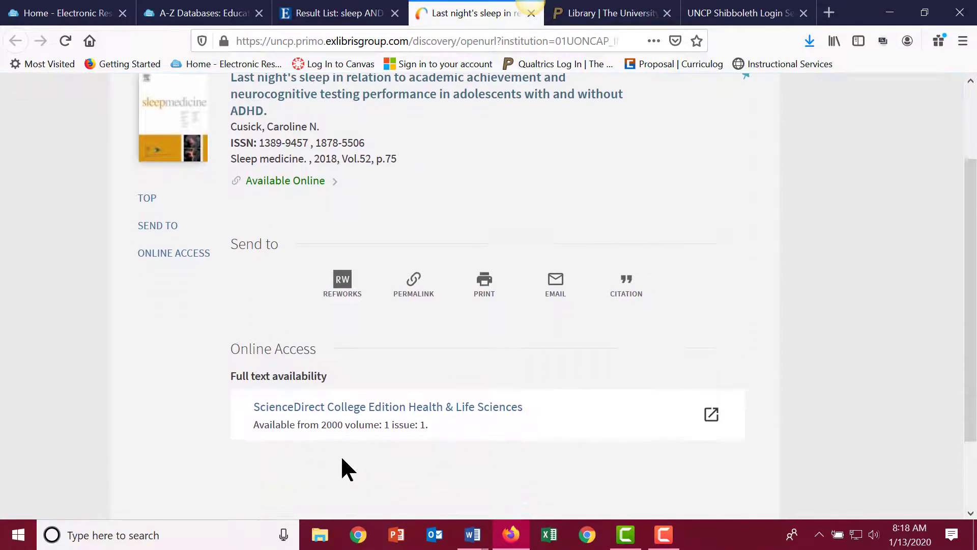
pyautogui.click(355, 407)
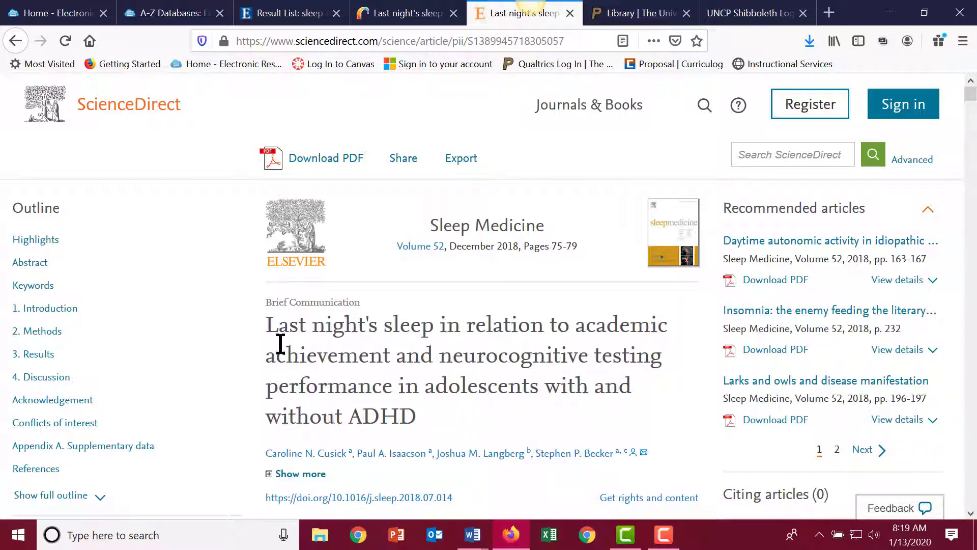
# Return to the search result list and look over the listed articles and the subject heading limits applied to them.
pyautogui.click(299, 15)
pyautogui.scroll(-2, 340, 320)
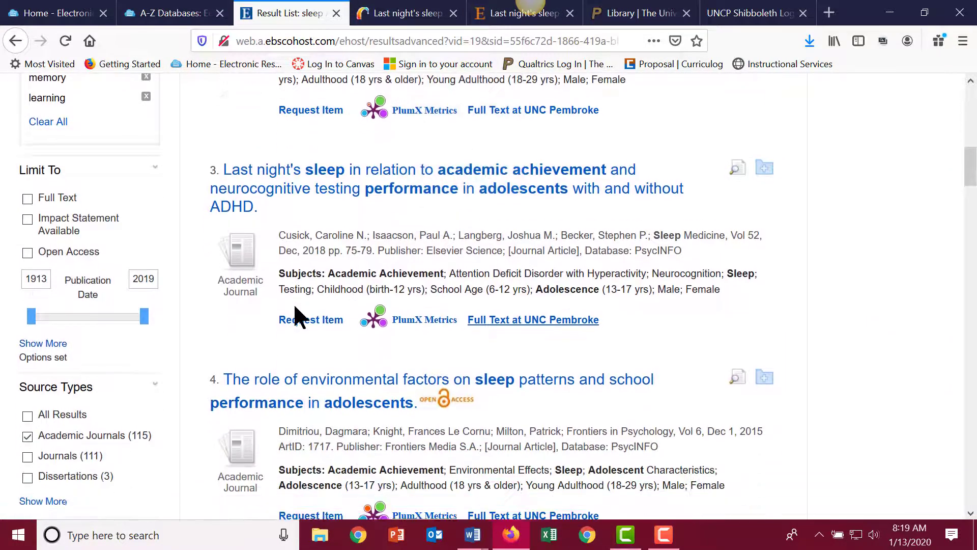
pyautogui.scroll(3, 294, 315)
pyautogui.scroll(-7, 293, 306)
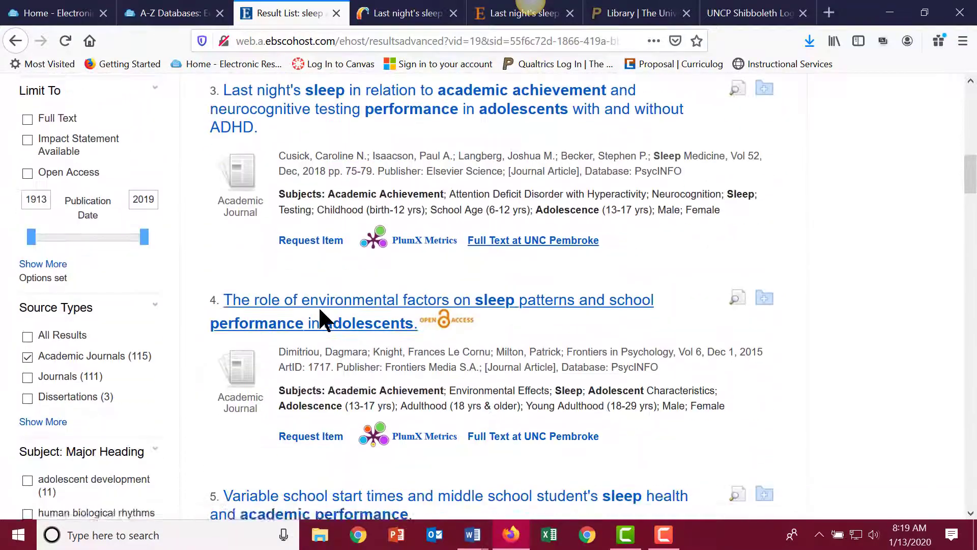
pyautogui.scroll(10, 250, 305)
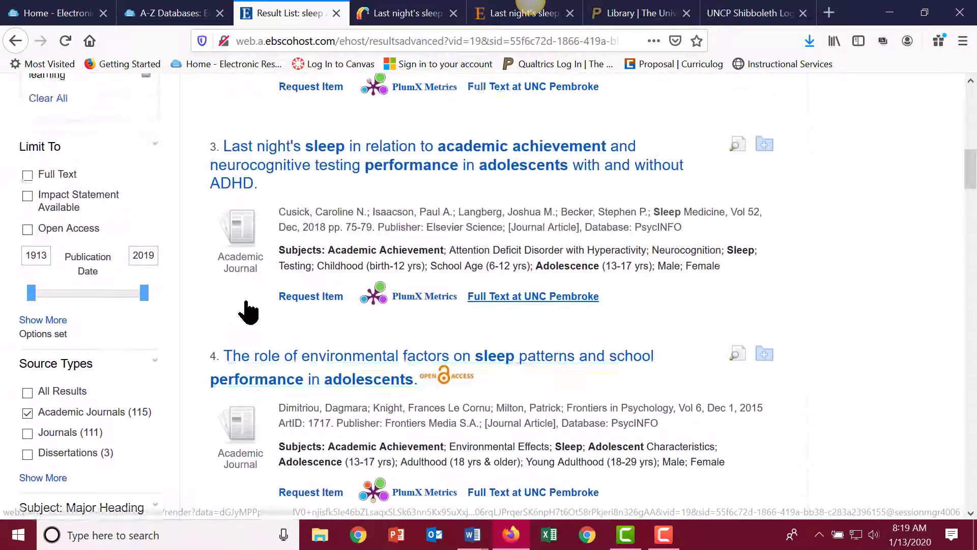
pyautogui.scroll(-2, 168, 345)
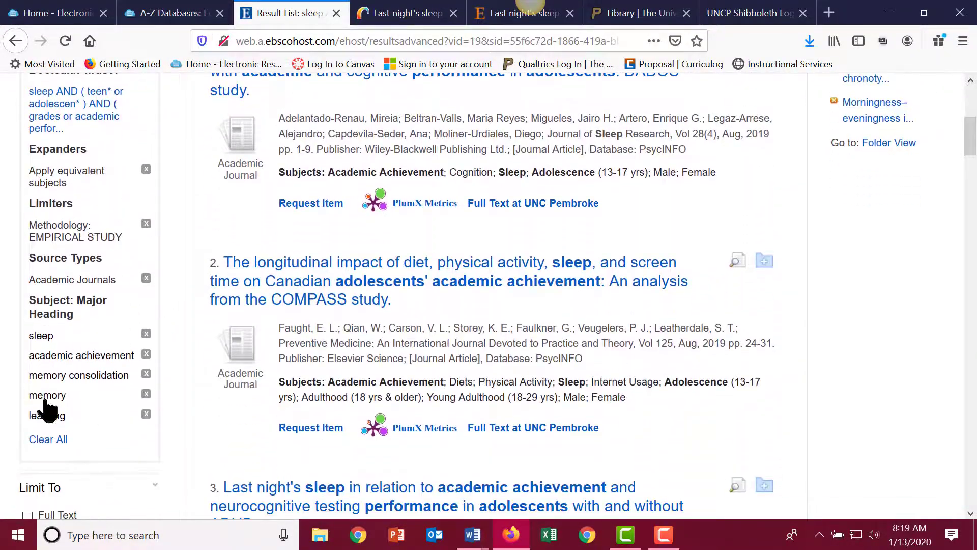
pyautogui.scroll(2, 372, 389)
pyautogui.scroll(2, 465, 381)
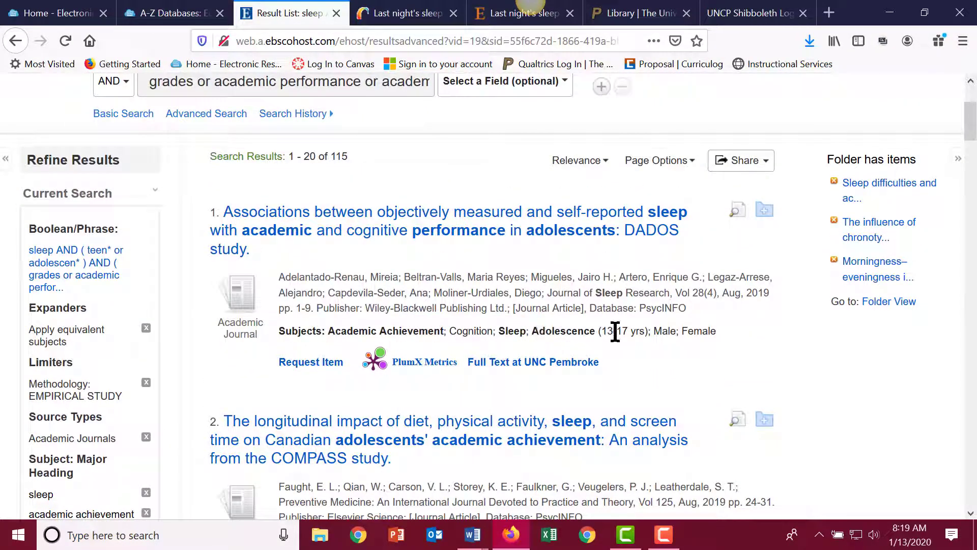
# Open the detailed record of the DADOS study article on sleep and academic performance and examine its abstract, subjects, population and measures.
pyautogui.click(428, 248)
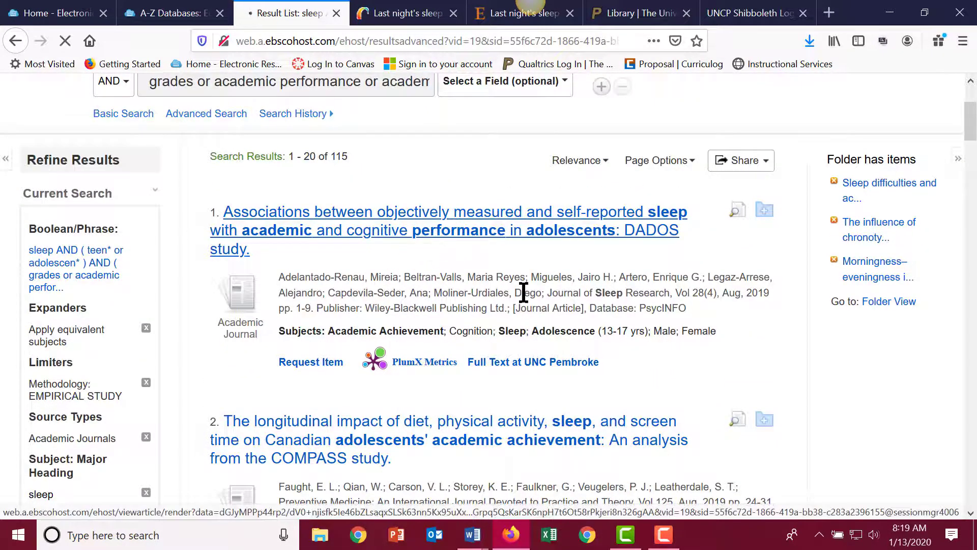
pyautogui.scroll(-10, 524, 293)
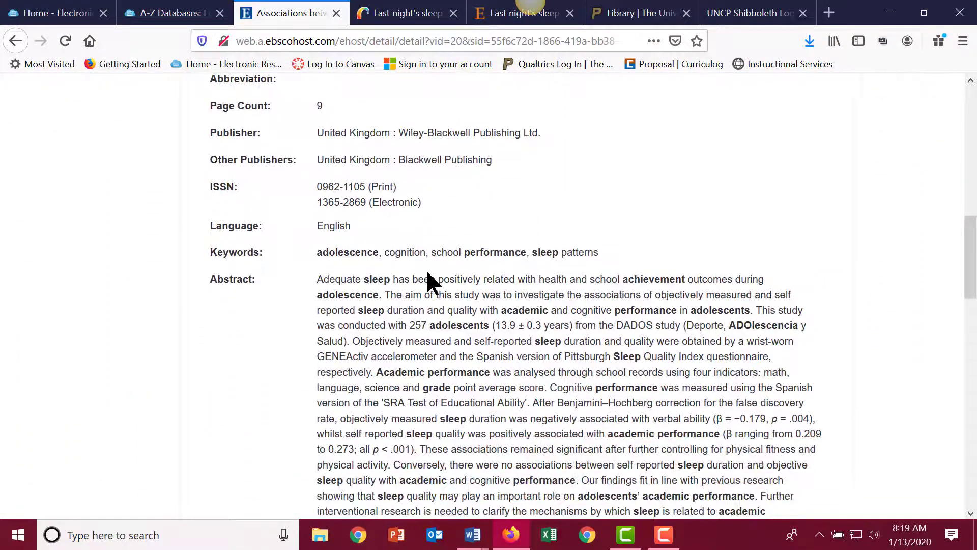
pyautogui.scroll(-5, 430, 279)
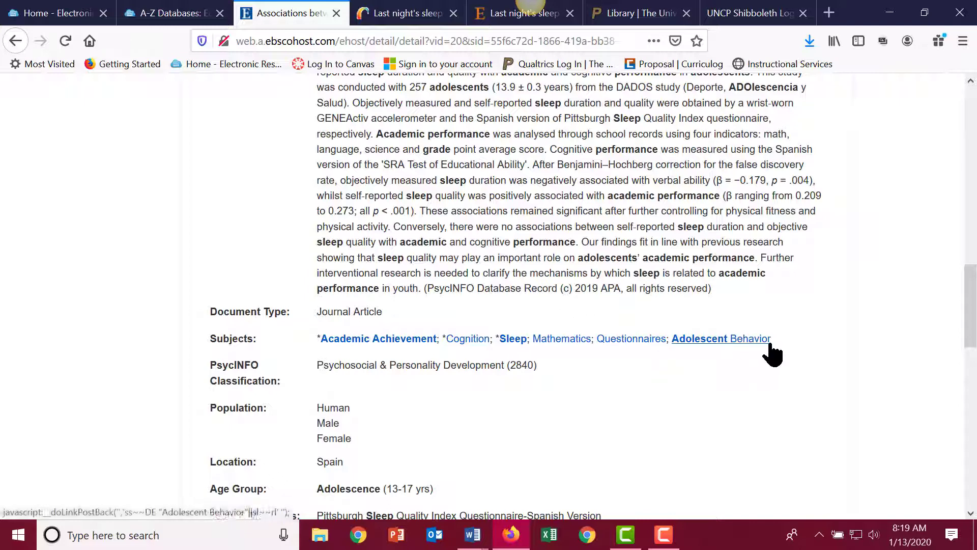
pyautogui.scroll(-5, 770, 346)
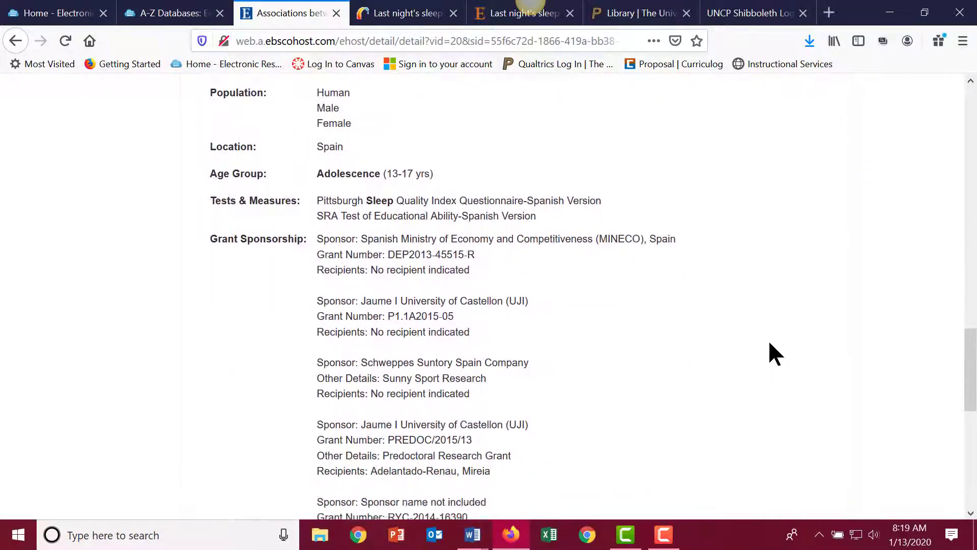
pyautogui.scroll(8, 768, 339)
pyautogui.scroll(9, 768, 339)
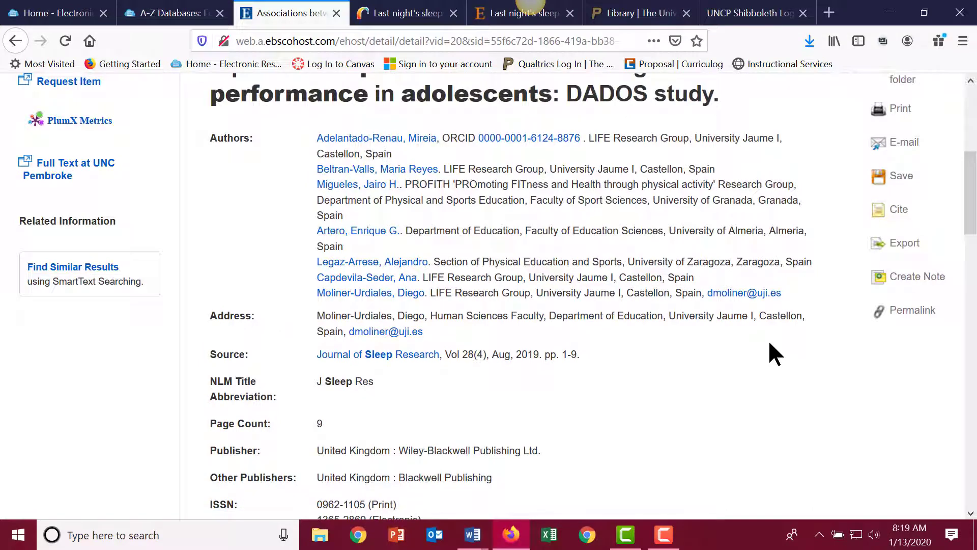
pyautogui.scroll(3, 769, 353)
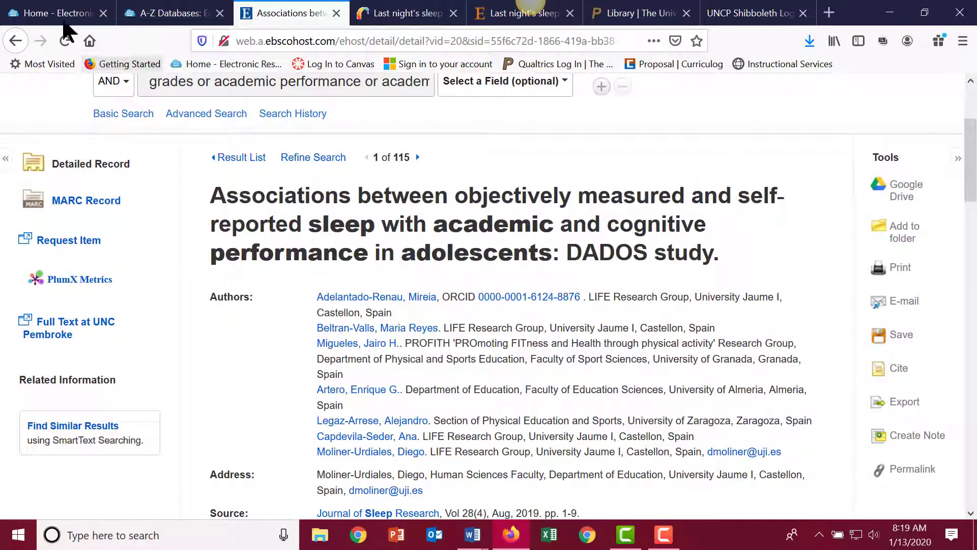
# Go back through the library's electronic resources page to the UNC Pembroke Library homepage and view the Ask a Librarian help information.
pyautogui.click(89, 18)
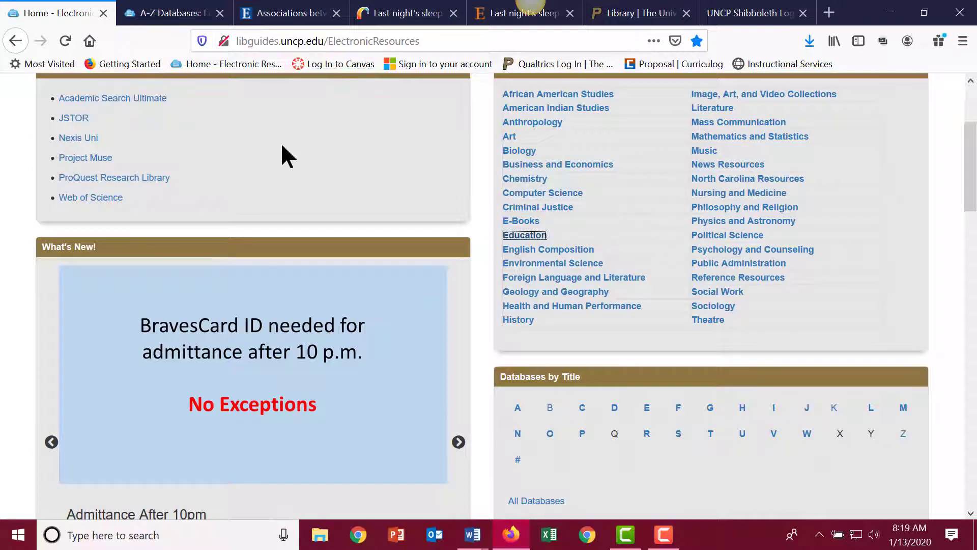
pyautogui.click(89, 39)
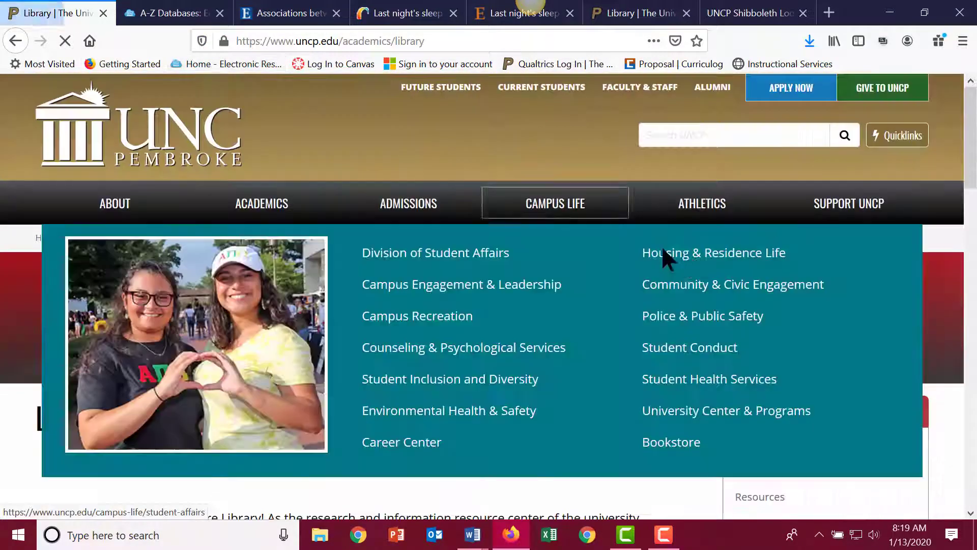
pyautogui.scroll(-3, 888, 419)
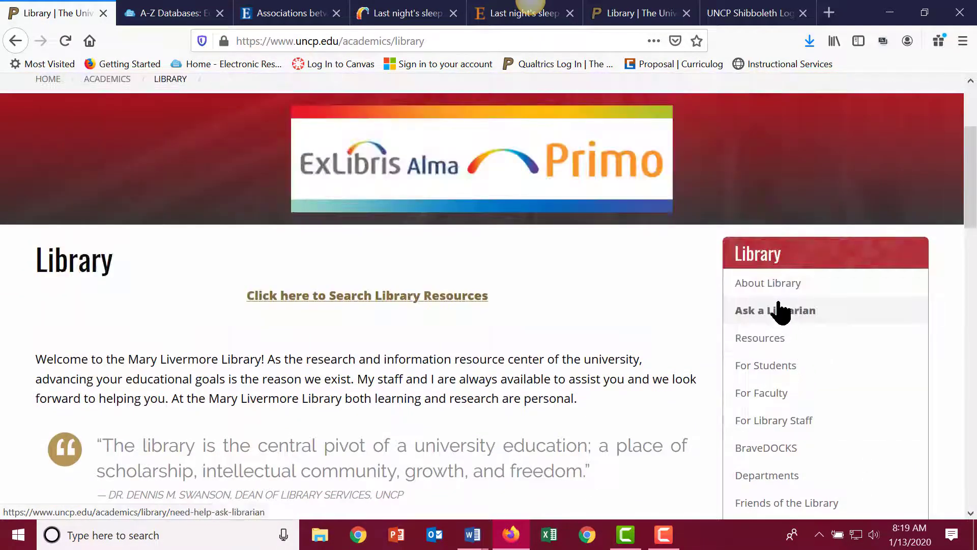
pyautogui.click(779, 311)
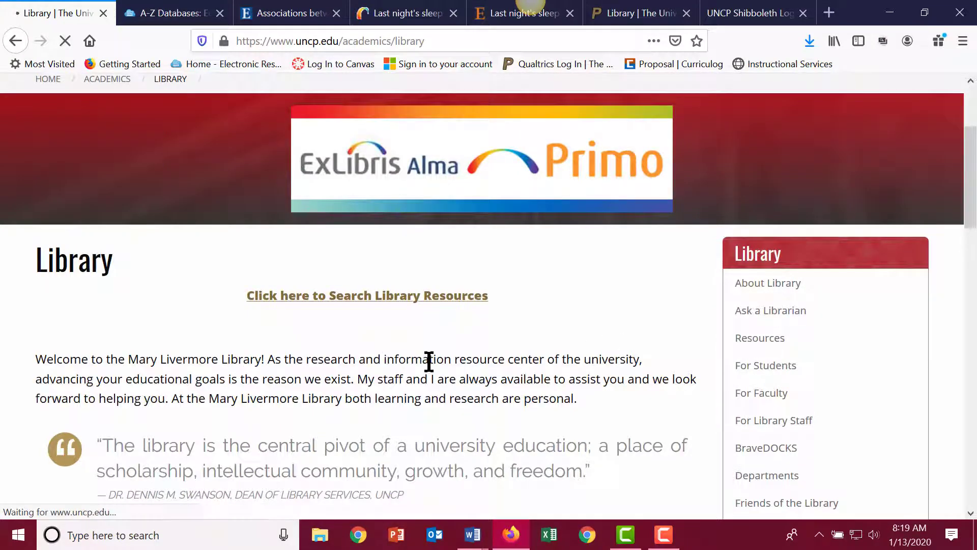
pyautogui.scroll(-3, 393, 378)
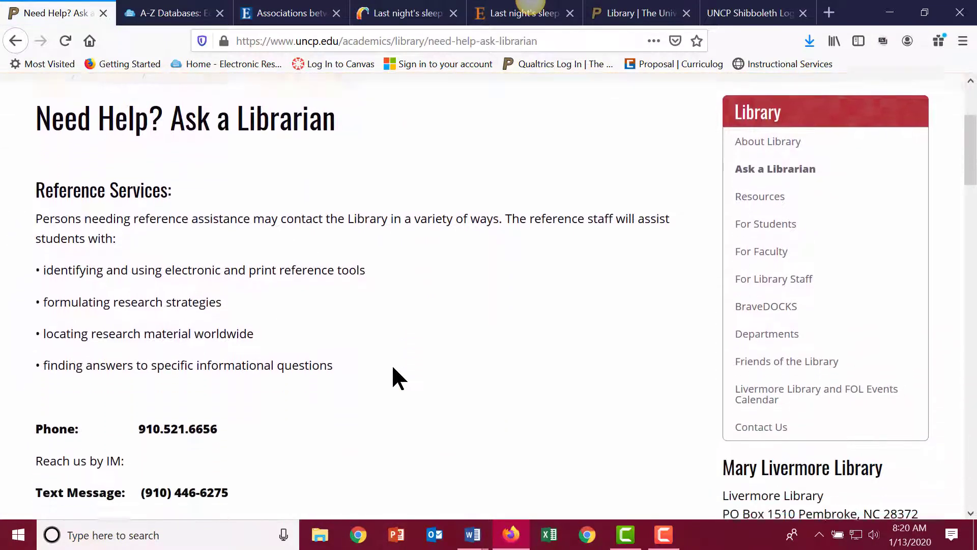
# Examine the reference desk contact options and the question form's fields on the Ask a Librarian page.
pyautogui.scroll(-1, 393, 377)
pyautogui.scroll(-5, 226, 371)
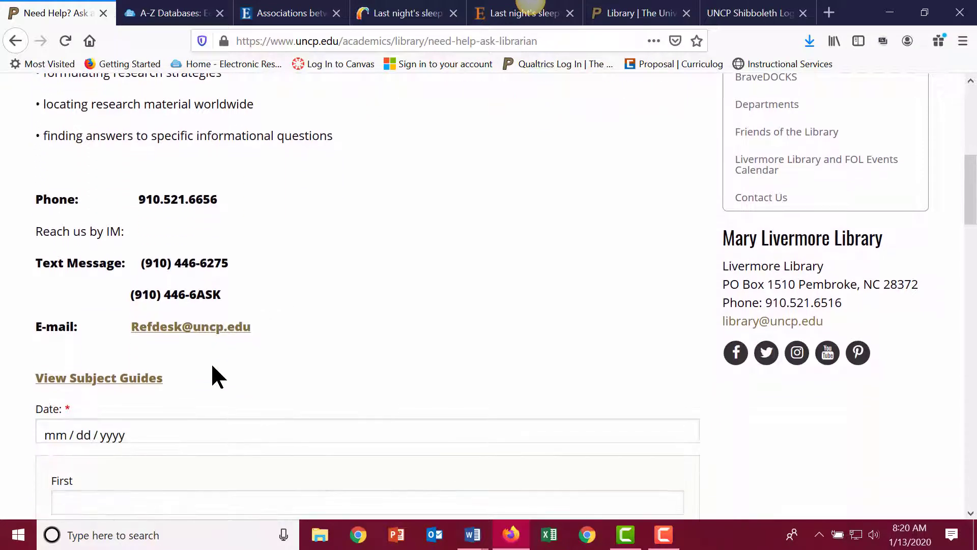
pyautogui.scroll(-7, 213, 366)
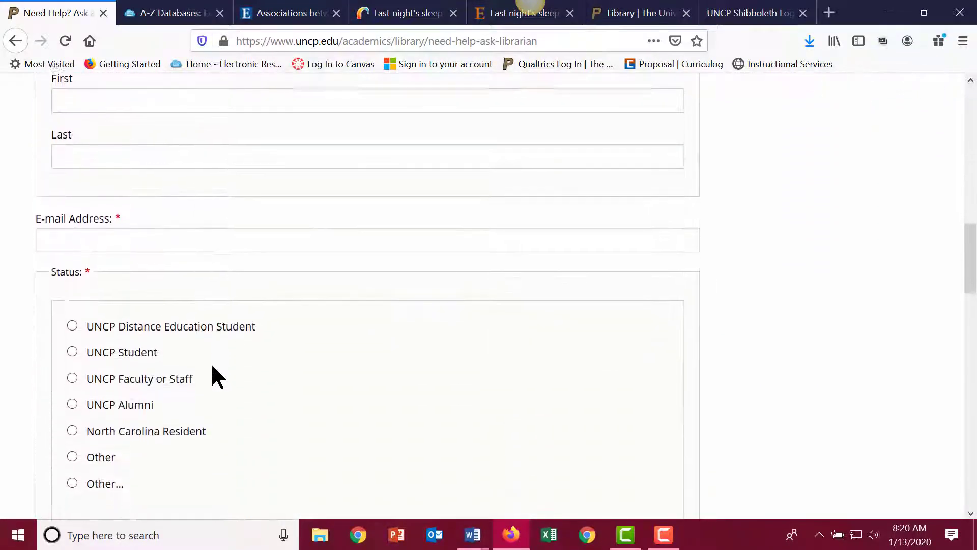
# Go to the library's Contact Us page and look through the staff members' roles and contact details.
pyautogui.scroll(5, 213, 367)
pyautogui.scroll(5, 212, 375)
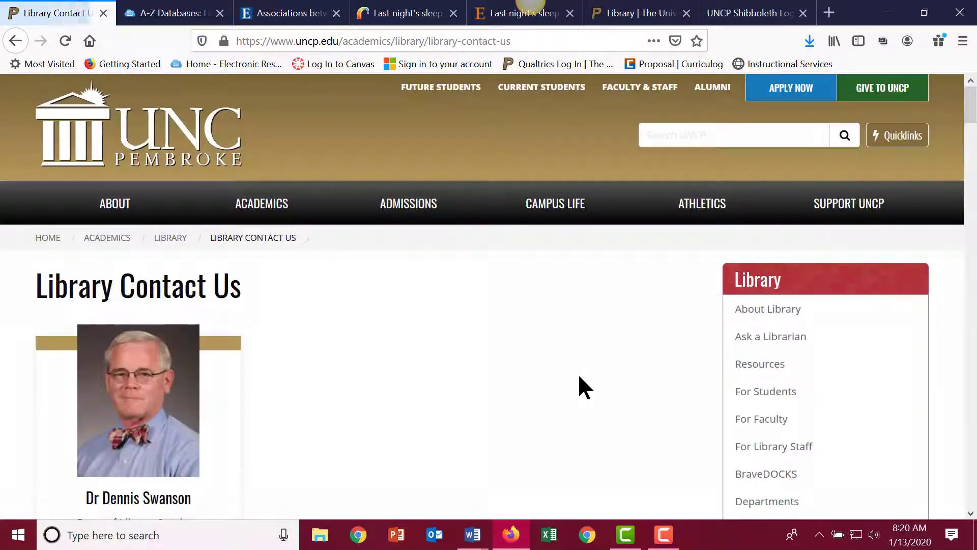
pyautogui.scroll(-4, 567, 379)
pyautogui.scroll(-2, 610, 412)
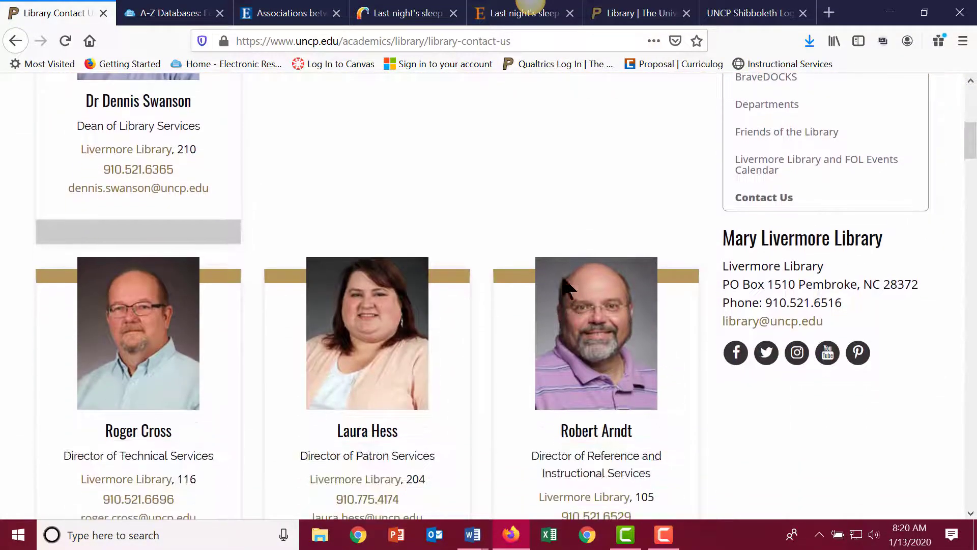
pyautogui.scroll(-3, 682, 389)
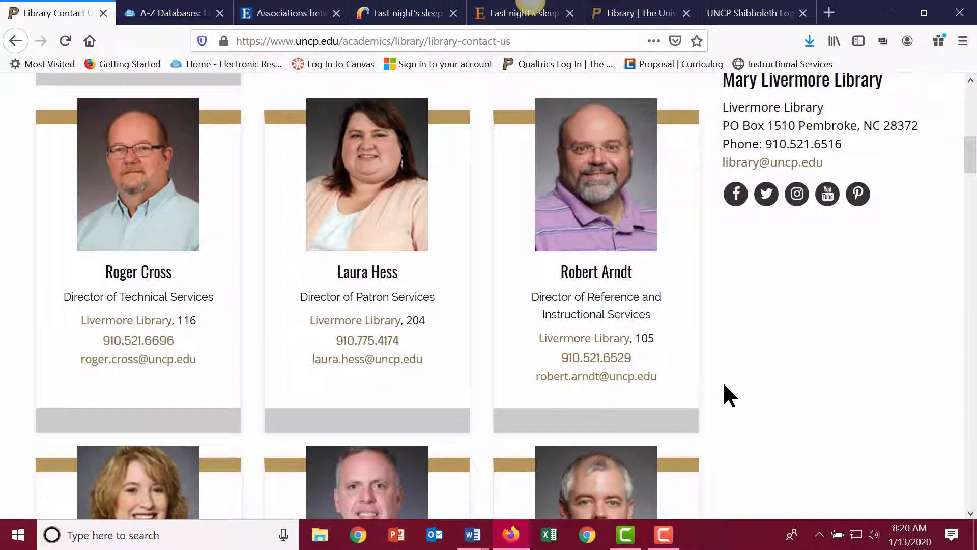
pyautogui.scroll(9, 724, 385)
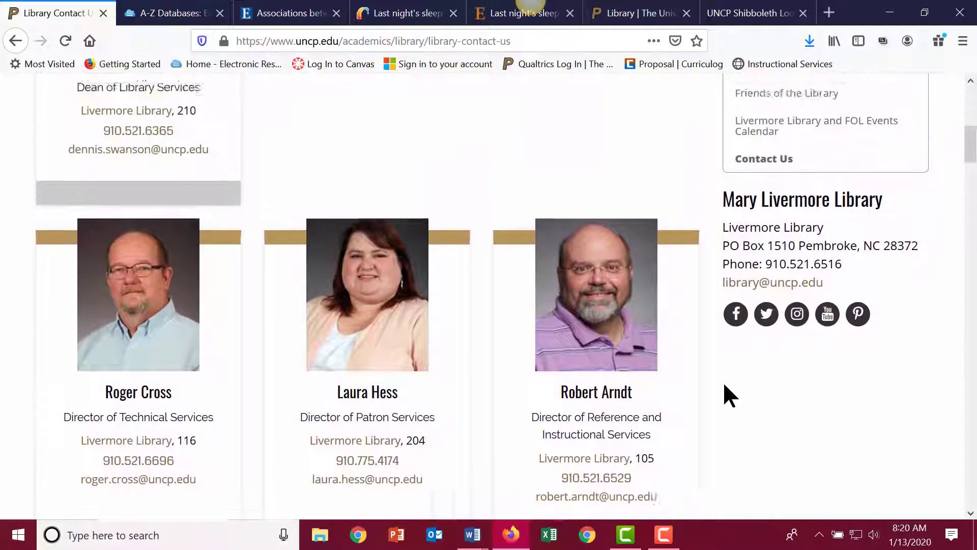